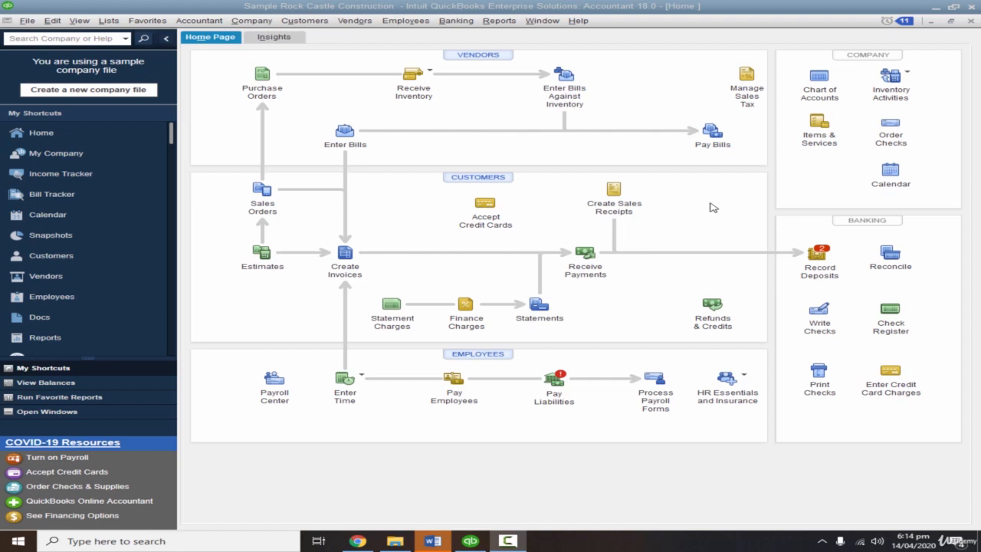
# Launch Microsoft Word with a blank document.
pyautogui.click(8, 544)
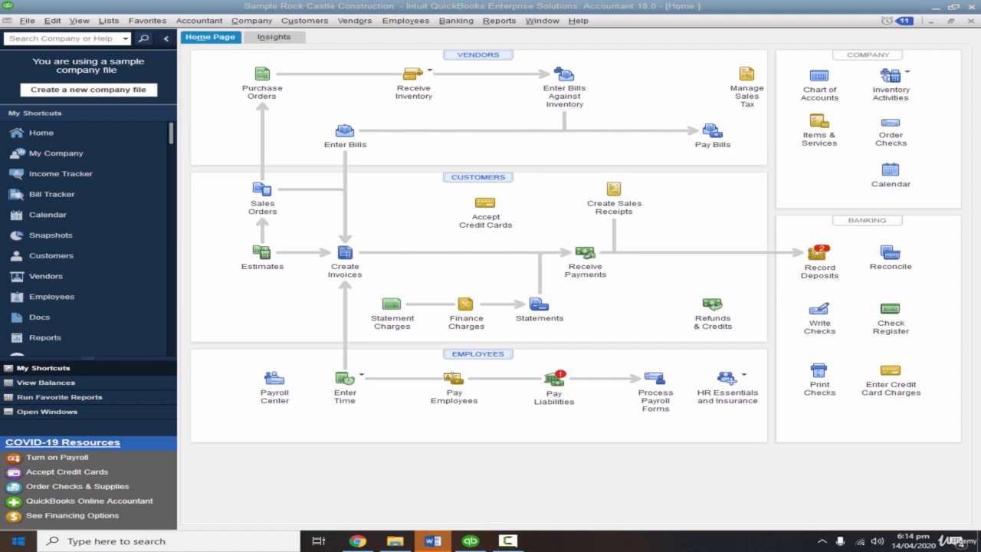
pyautogui.write('word')
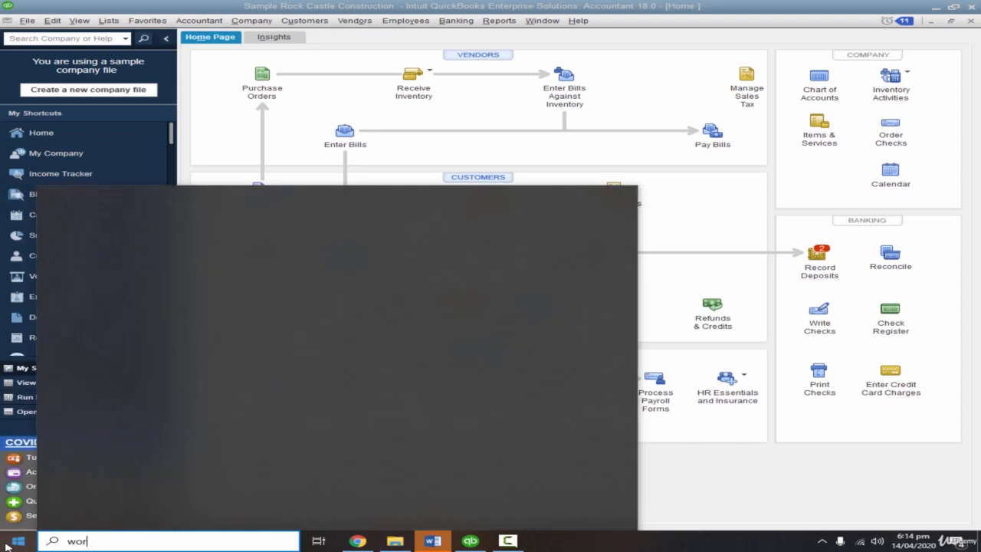
pyautogui.press('Return')
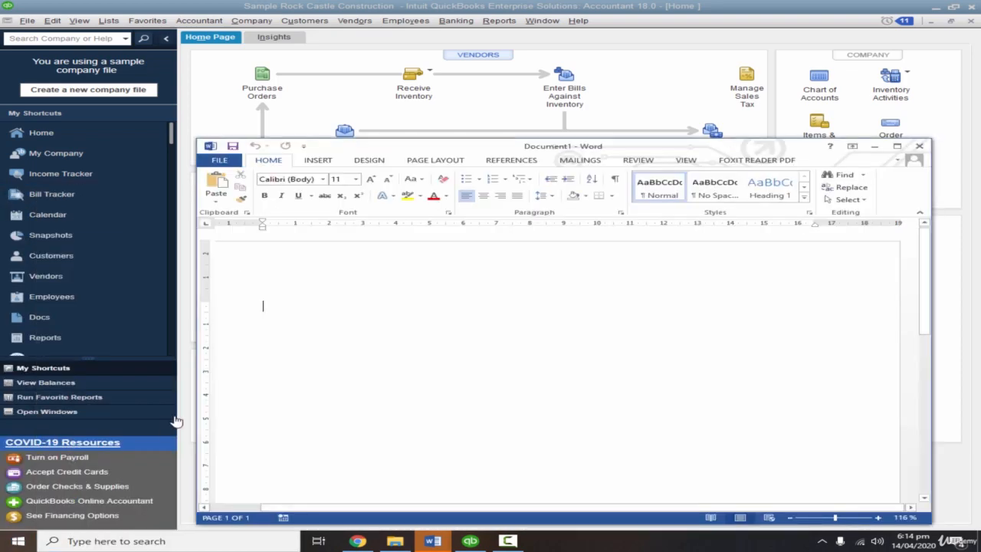
# Write the transaction line "01-01-2020 Paid Rent for 12 months @ 100,000 per month in advance 1200,000".
pyautogui.write('01-')
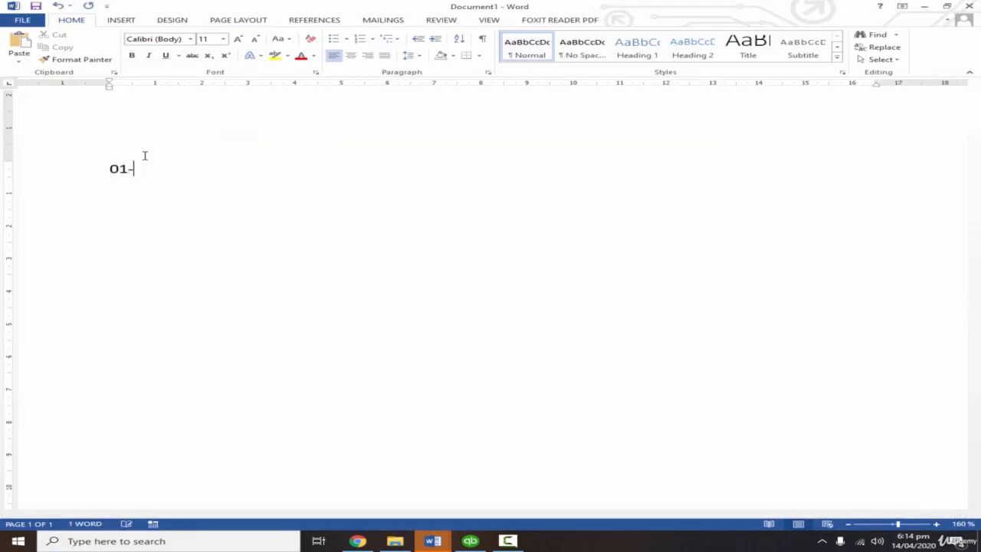
pyautogui.write('01-2020')
pyautogui.press('Tab')
pyautogui.write('Paid Rent')
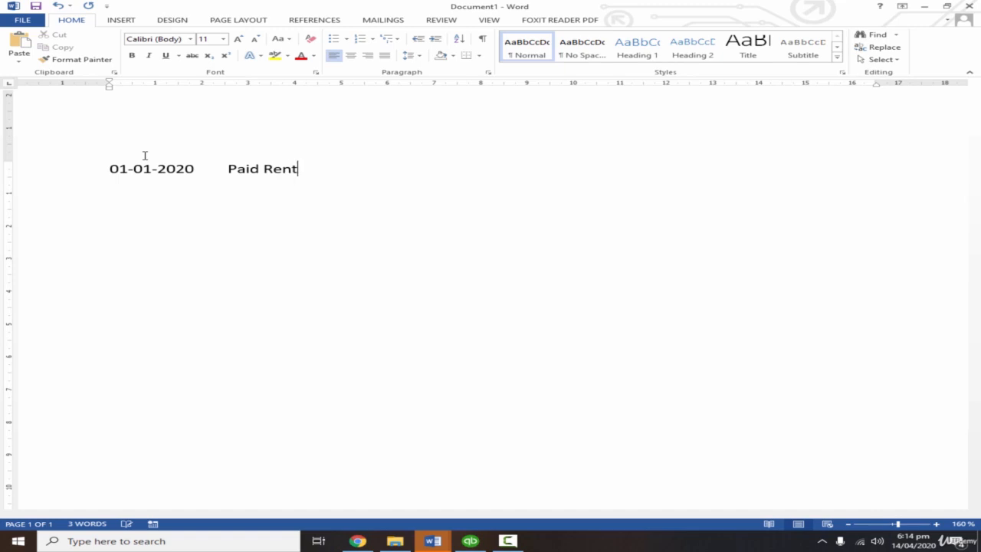
pyautogui.write(' for 12 months @')
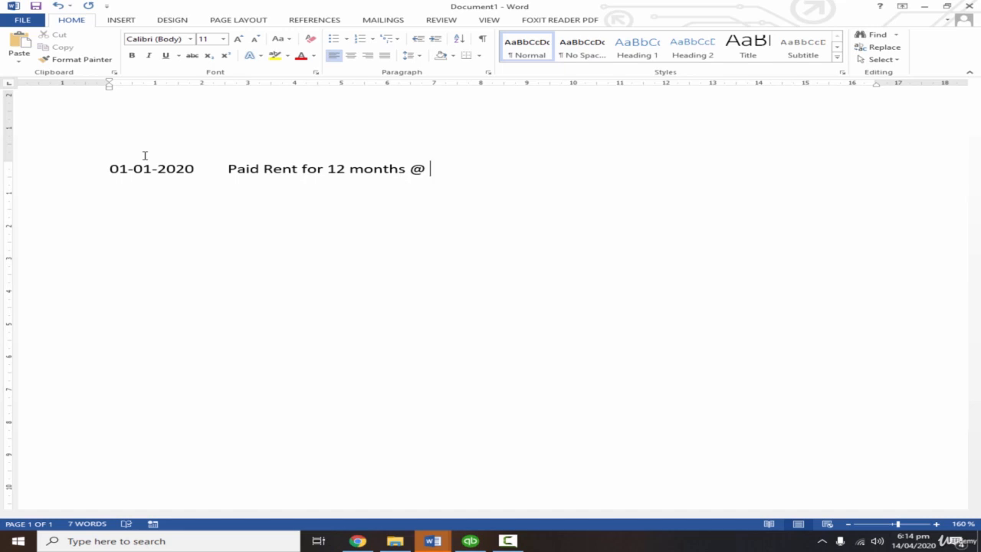
pyautogui.write(' 100,000 per month')
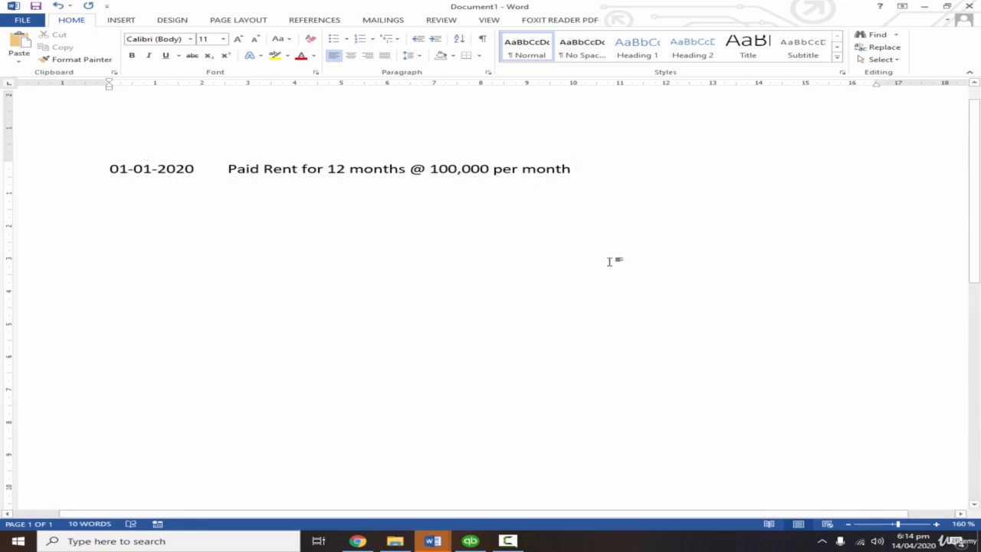
pyautogui.write('in advance ')
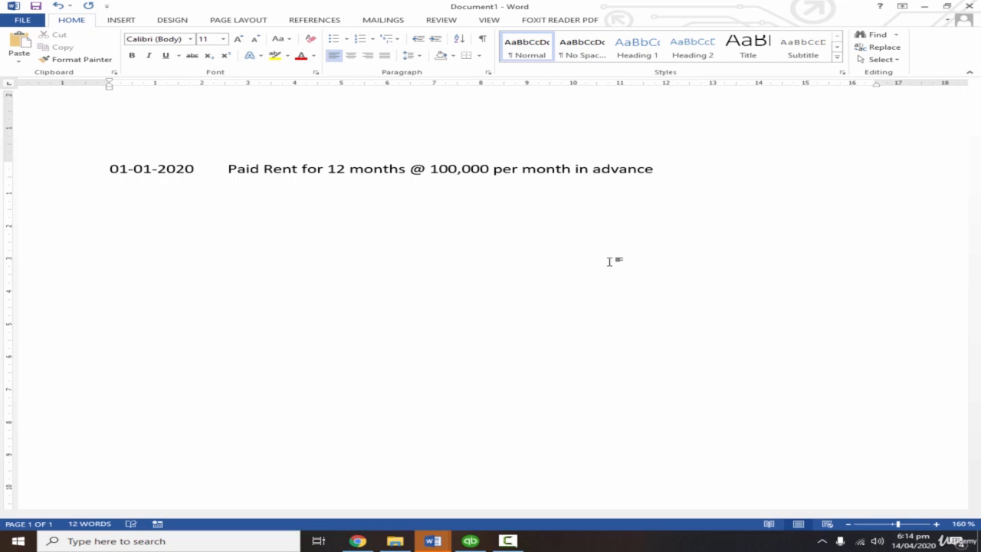
pyautogui.write(' 1200,000')
pyautogui.press('Return')
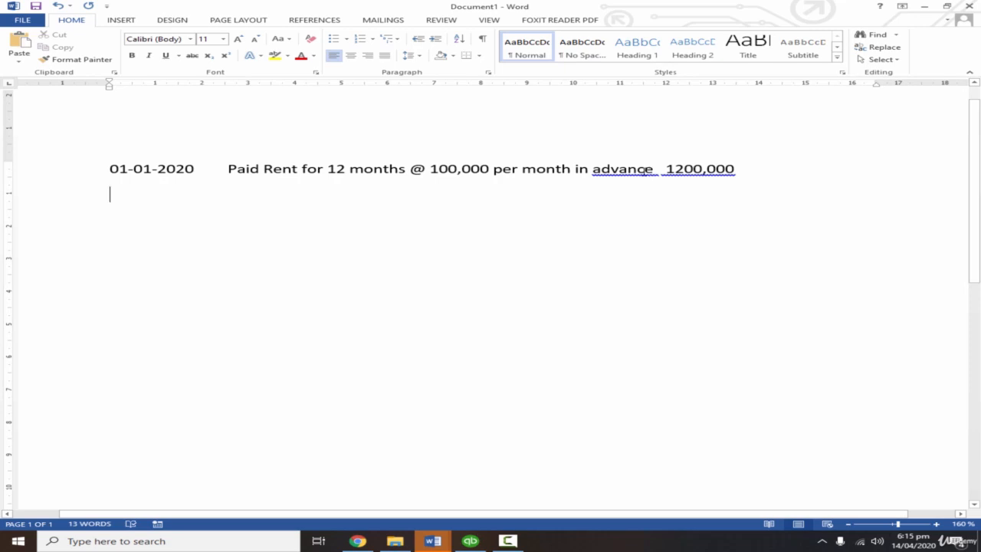
# Start an entry dated 31-01-2020 two lines below the rent transaction.
pyautogui.press('Return')
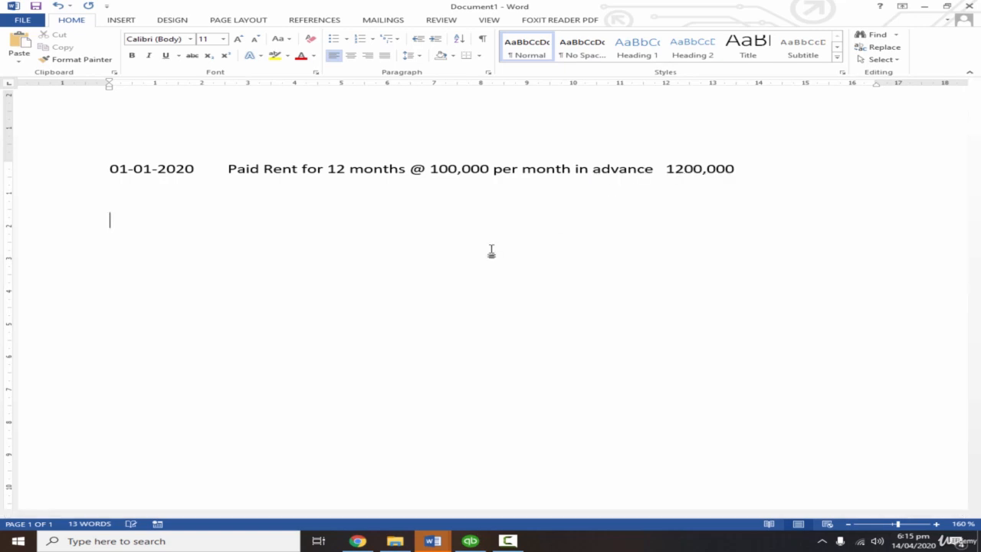
pyautogui.write('31-01-2020')
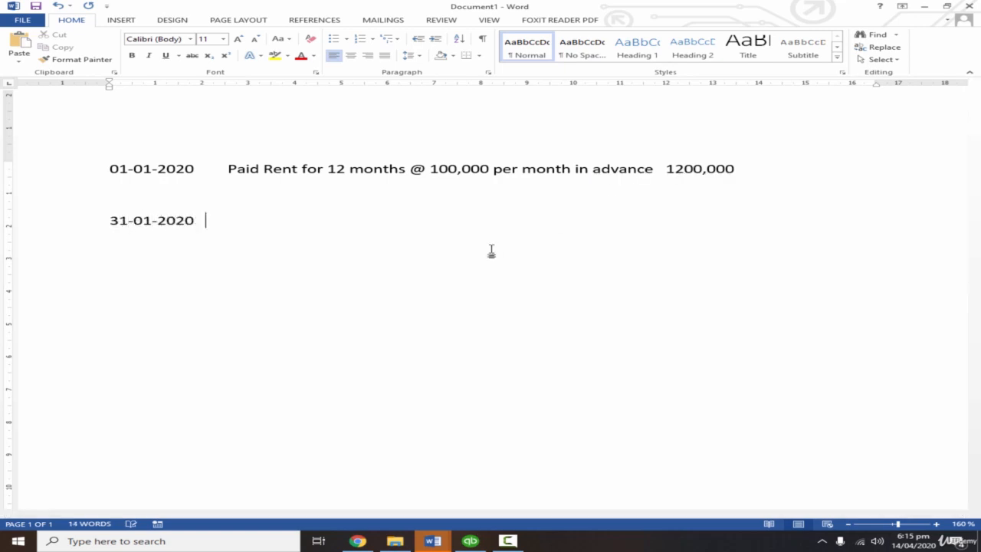
pyautogui.press('Tab')
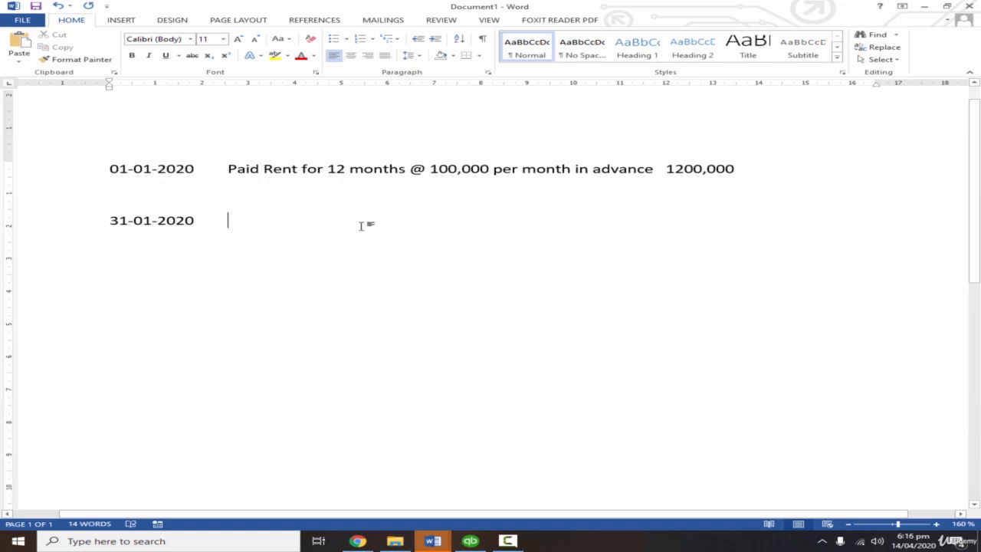
# Below the 01-01-2020 transaction, add the indented debit line "Dr Advance Rent 100,000" and start a "Cr" line under it.
pyautogui.click(766, 168)
pyautogui.press('Return')
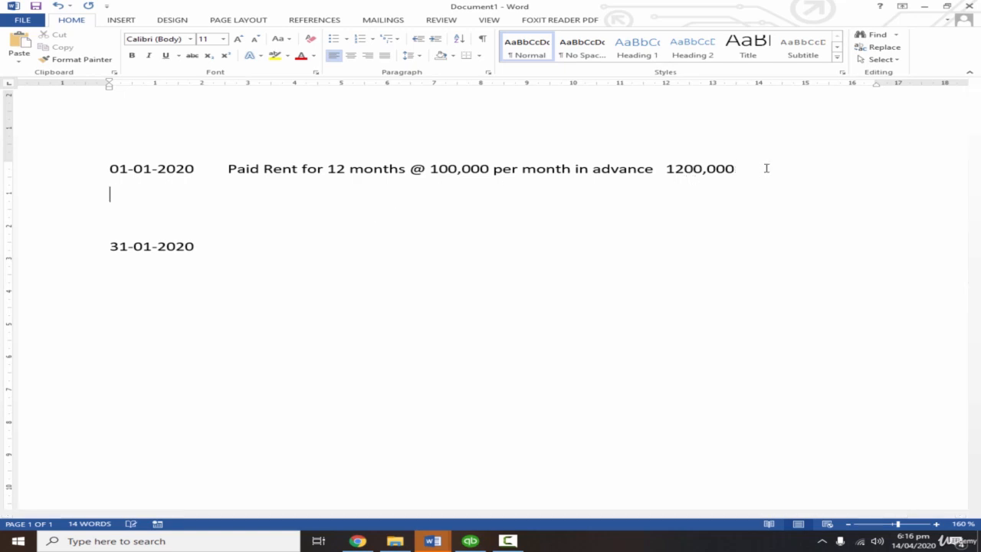
pyautogui.press('Tab')
pyautogui.write('Dr Adv')
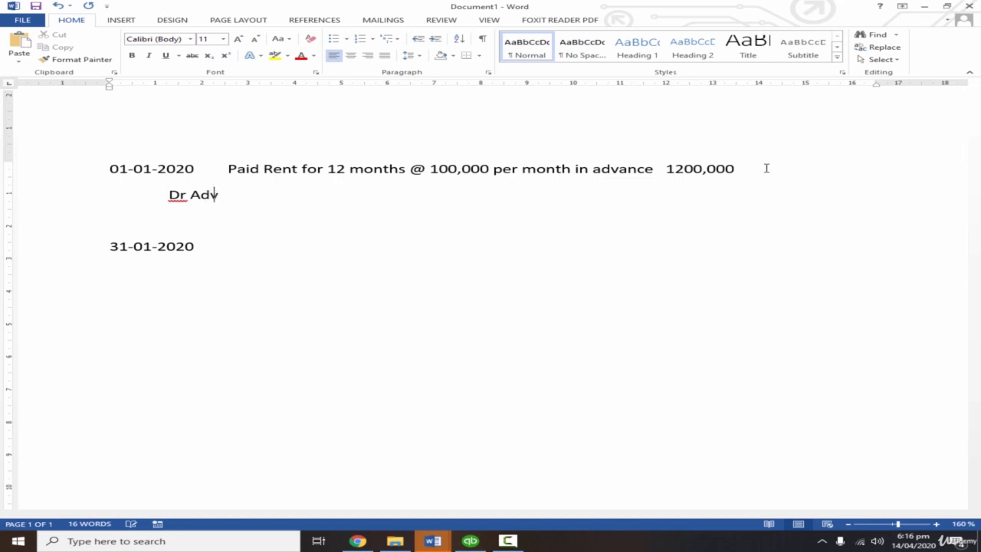
pyautogui.write('ance Rent')
pyautogui.press('Tab')
pyautogui.write('100,')
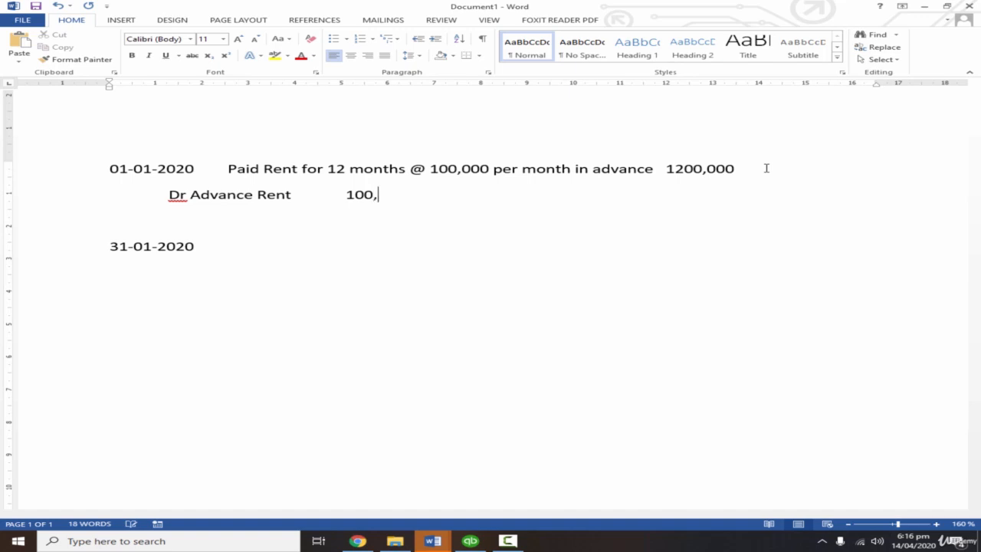
pyautogui.write('000')
pyautogui.press('Return')
pyautogui.press('Tab')
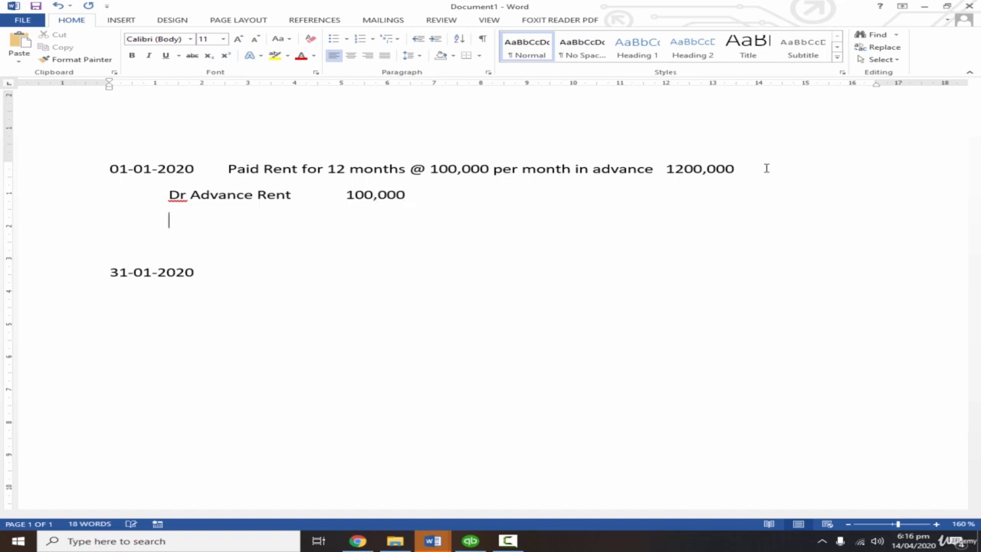
pyautogui.write('Cr')
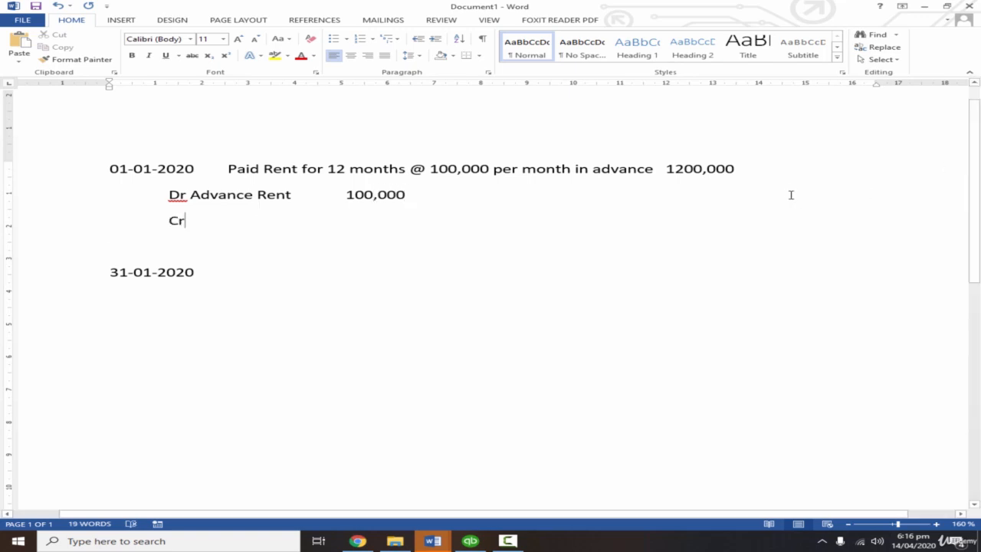
# Append "paid by Standard charted Bank" to the 01-01-2020 transaction description.
pyautogui.click(789, 174)
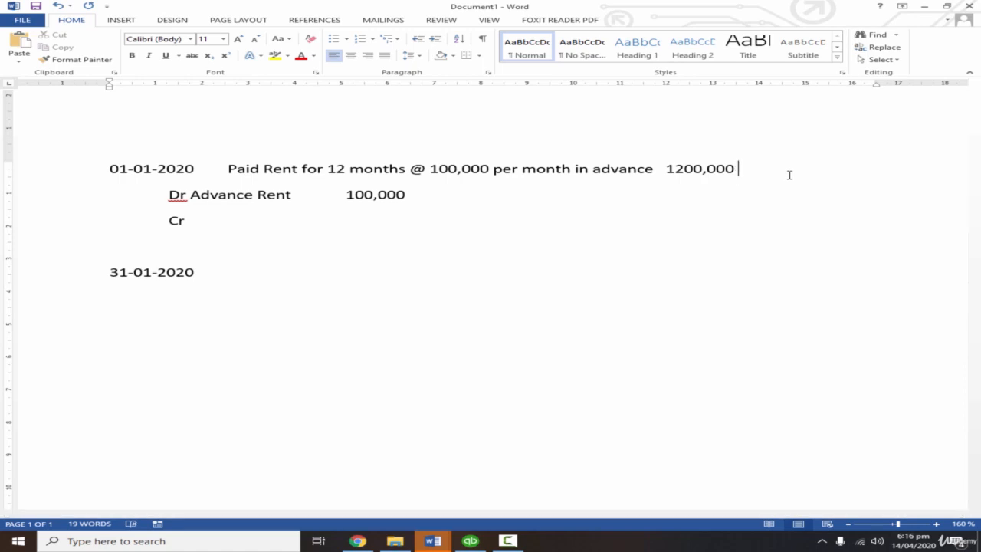
pyautogui.write('paid by Standard charted Bank')
pyautogui.press('Down')
pyautogui.press('Down')
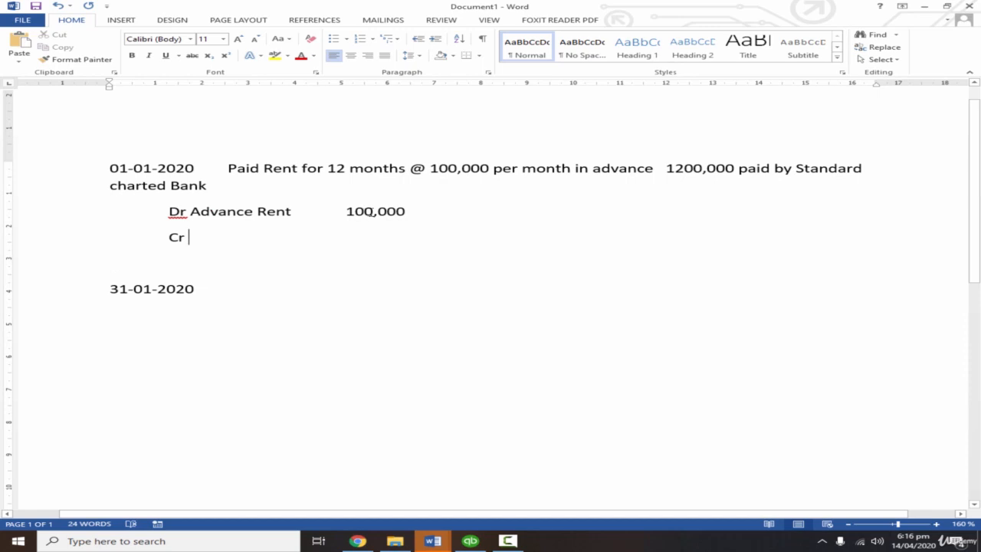
# Change the Advance Rent debit amount to 1200,000.
pyautogui.click(369, 212)
pyautogui.press('BackSpace')
pyautogui.press('BackSpace')
pyautogui.press('BackSpace')
pyautogui.write('1200')
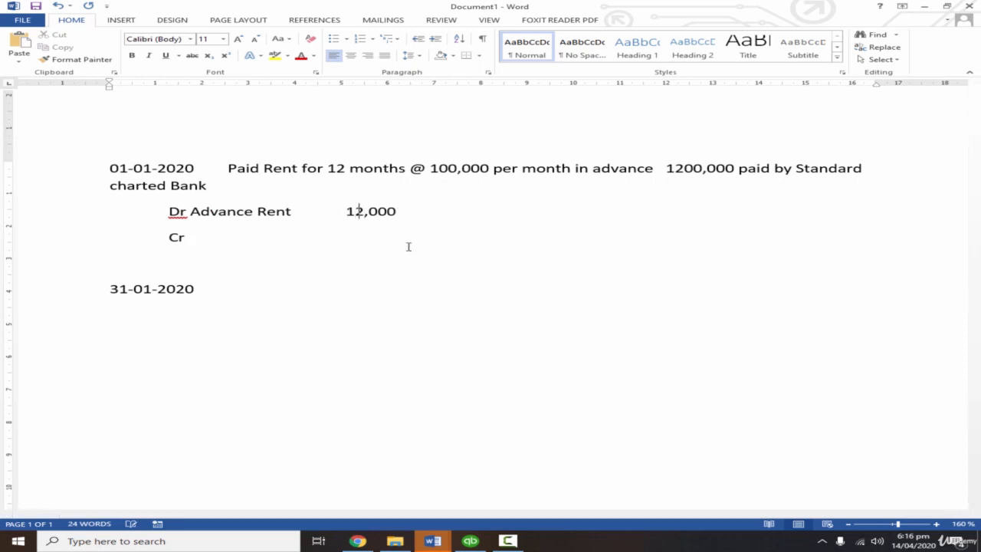
# Complete the credit line of the 01-01-2020 entry as "Cr Standard Charted Bank 1200,000".
pyautogui.click(373, 237)
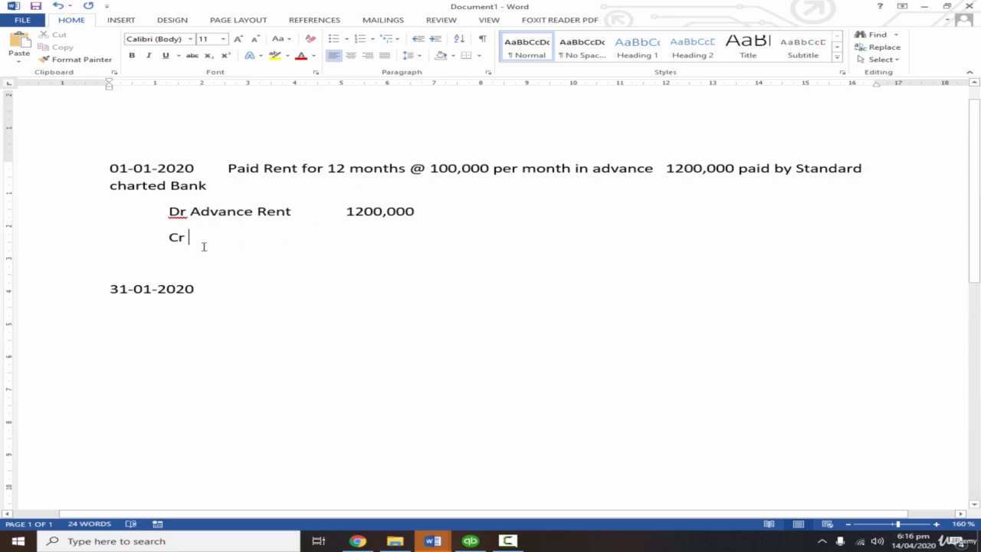
pyautogui.write('Standard Charted Bank 1200,000')
pyautogui.click(364, 242)
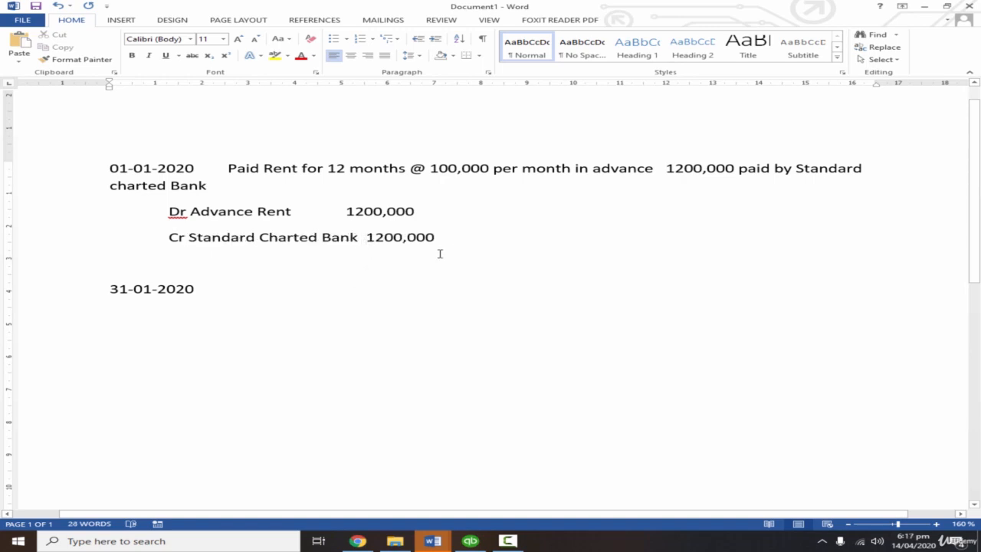
# On the 31-01-2020 line, enter the debit as "Dr", "Rent Expense" and "100,000" in separate tabbed columns.
pyautogui.click(266, 297)
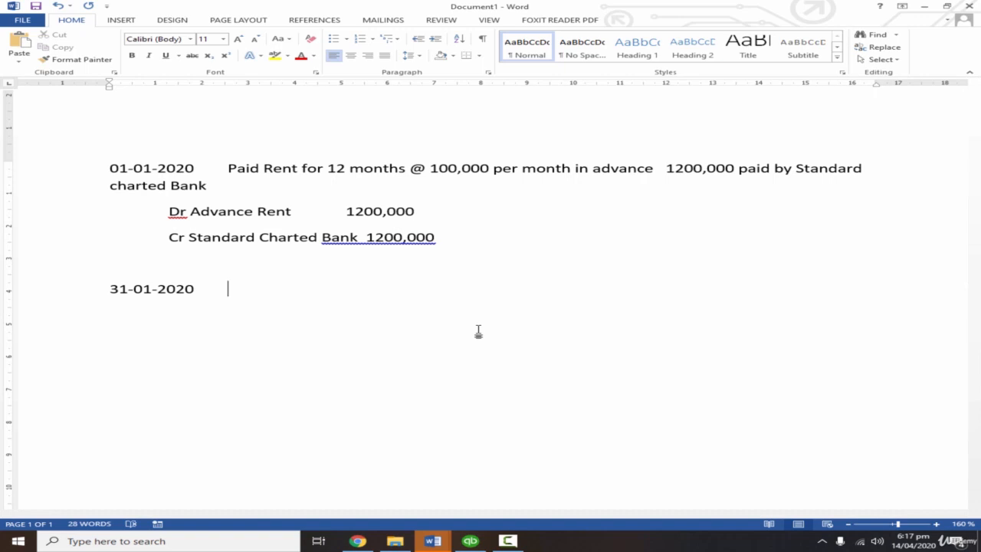
pyautogui.write('Rent Expense\t\t100,000')
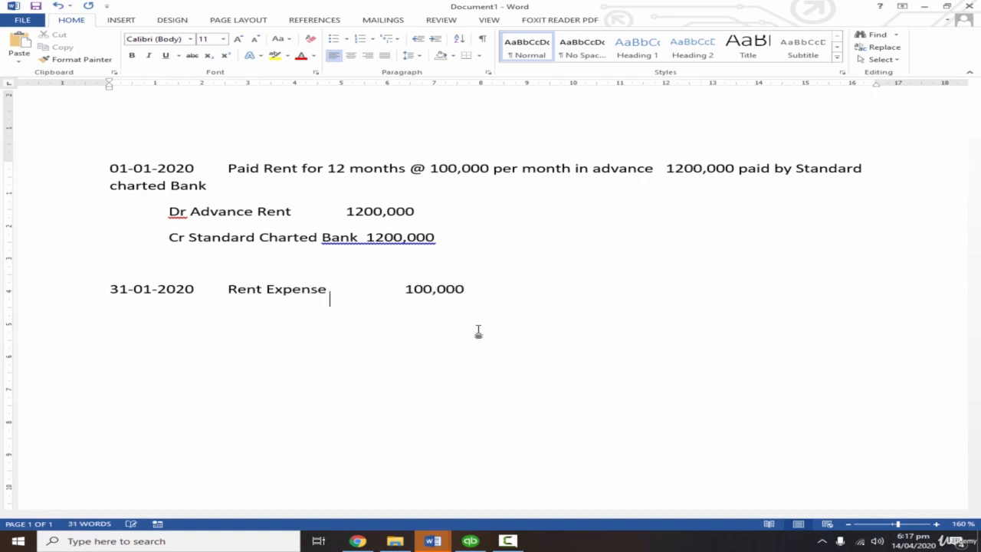
pyautogui.press('Return')
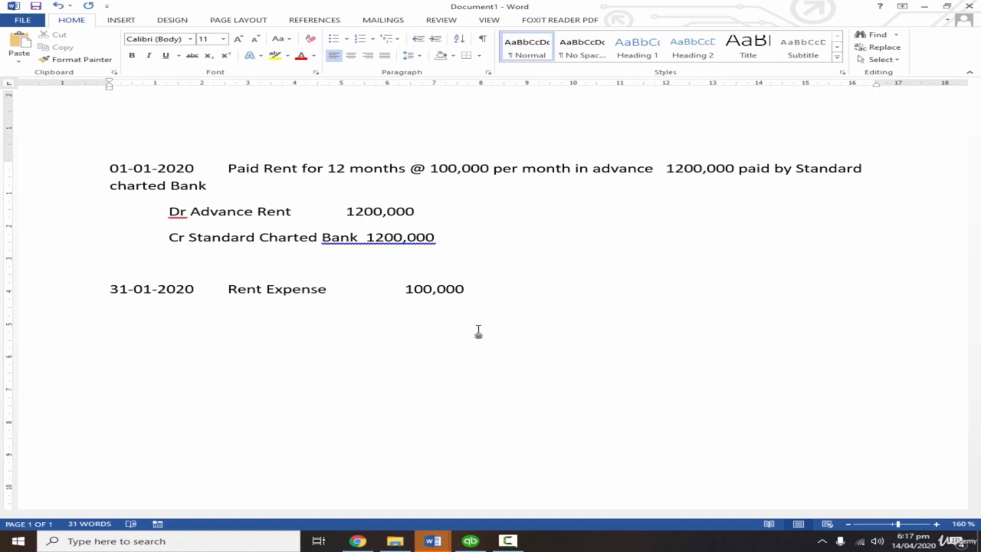
pyautogui.click(227, 292)
pyautogui.press('Tab')
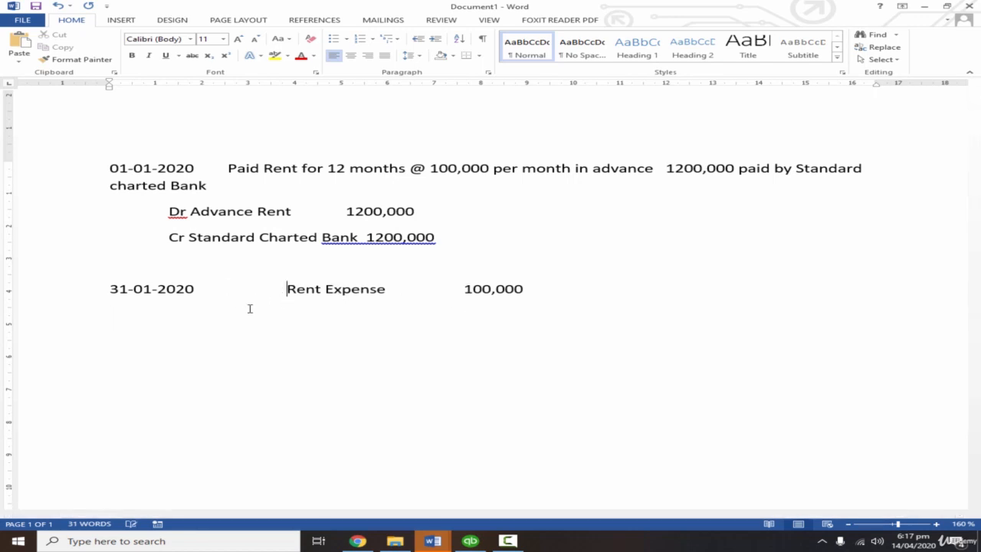
pyautogui.write('Dr')
# Under the Rent Expense debit, add the credit line "Cr Advance Rent 100,000" aligned with the columns above.
pyautogui.click(329, 325)
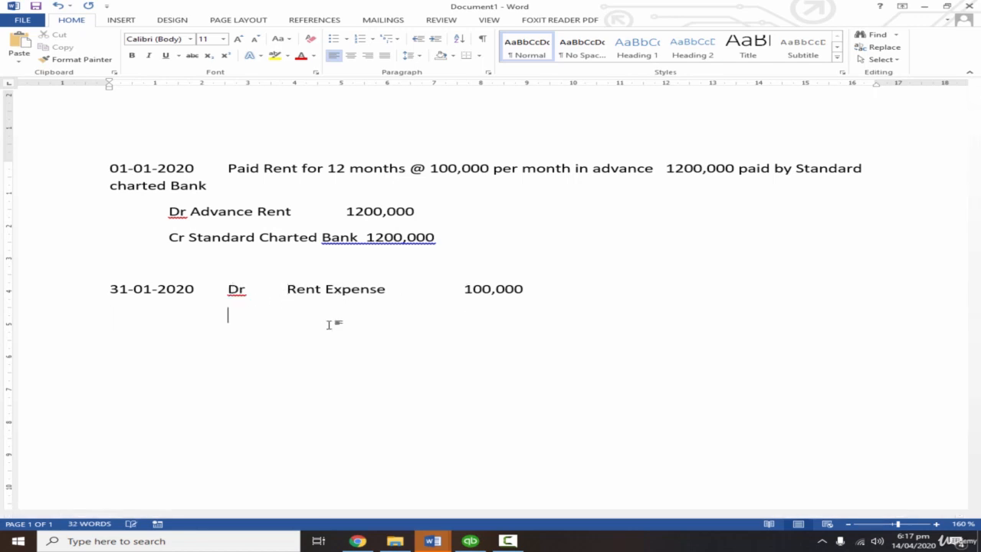
pyautogui.write('Cr')
pyautogui.press('Tab')
pyautogui.write('Advance Rent')
pyautogui.press('Tab')
pyautogui.write('100')
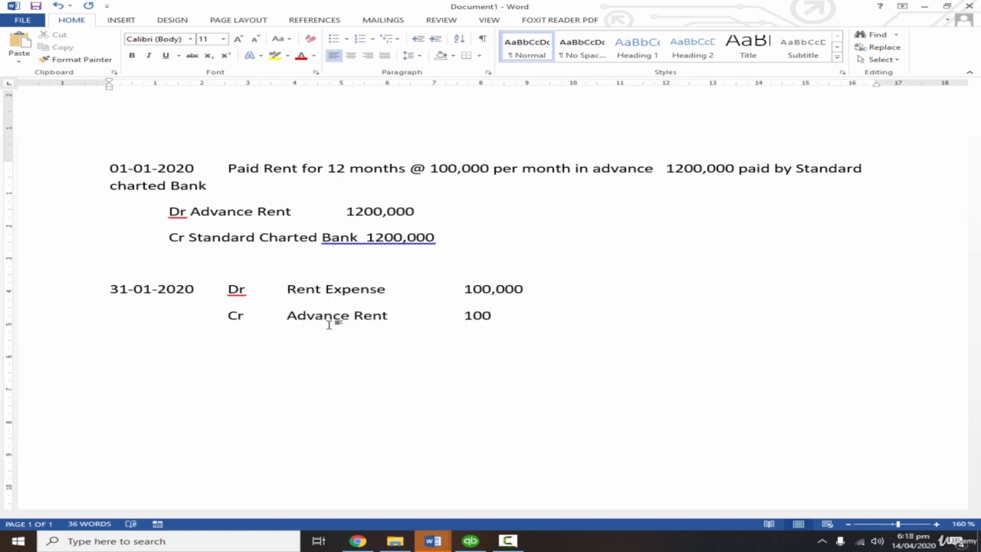
pyautogui.write(',000')
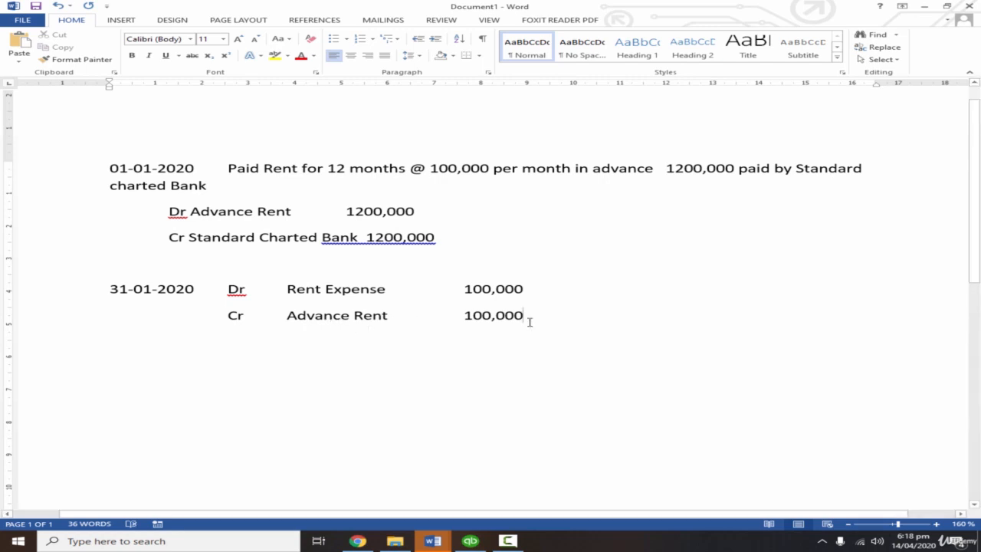
# Start a new entry dated 28-02-2020 with "Dr", leaving a blank line below the January entry.
pyautogui.moveTo(530, 321); pyautogui.dragTo(232, 290)
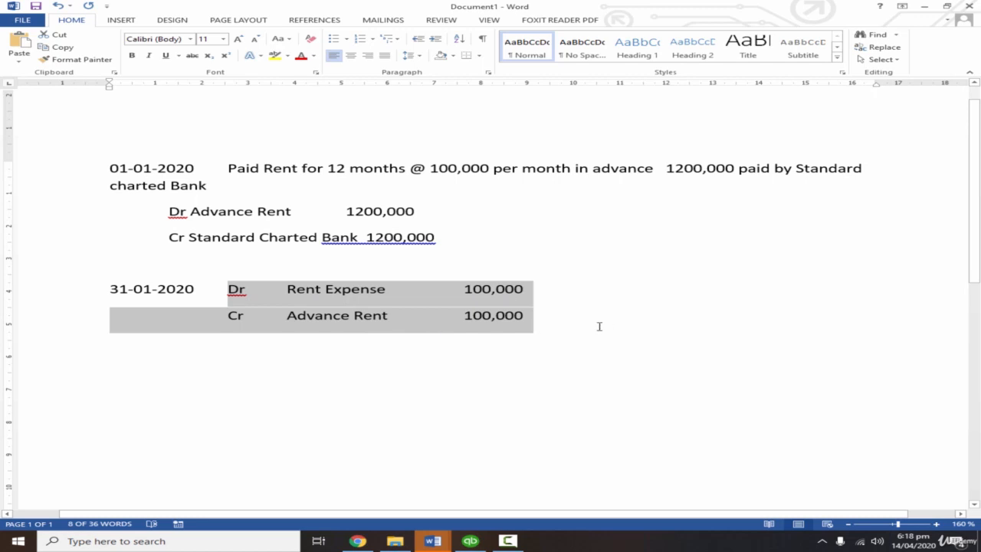
pyautogui.click(567, 315)
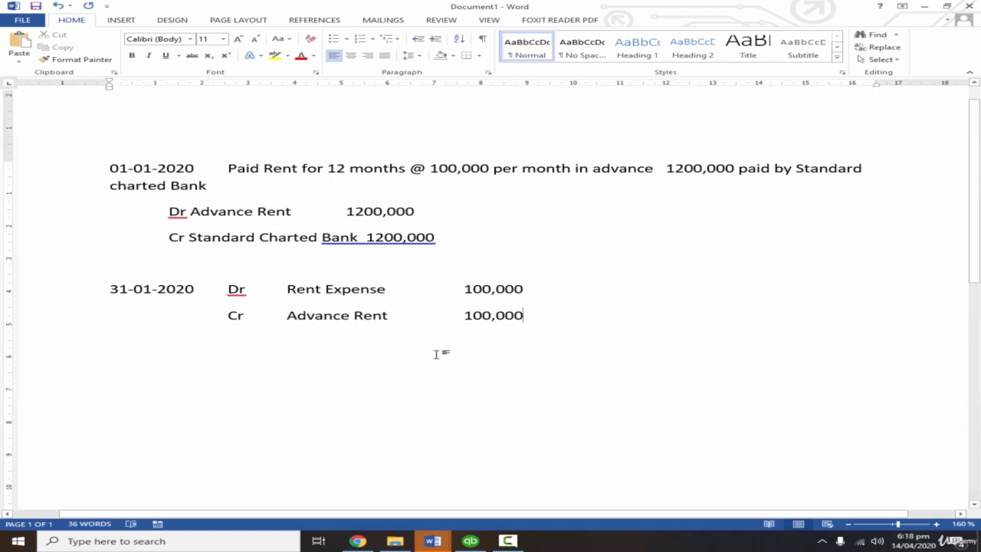
pyautogui.press('Return')
pyautogui.press('Return')
pyautogui.write('28-0')
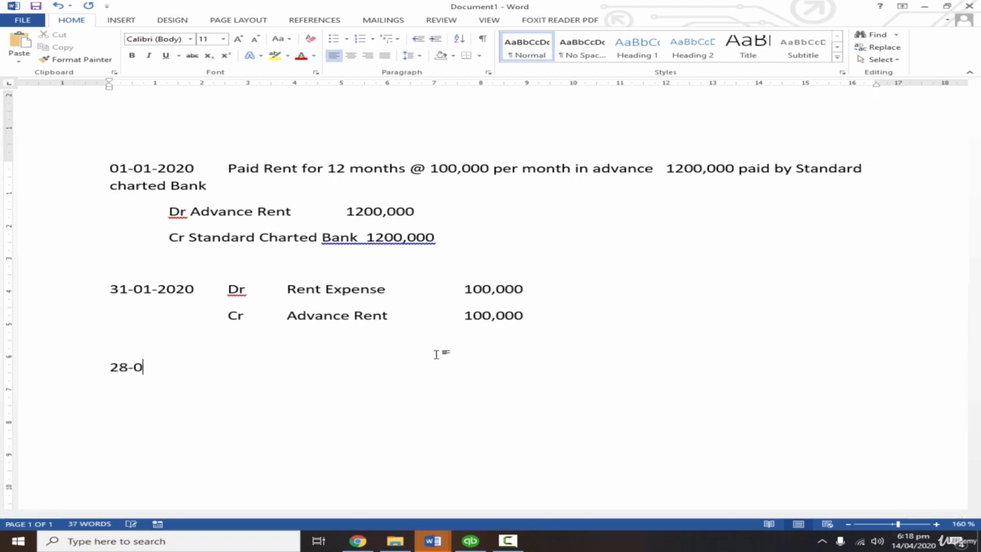
pyautogui.write('2-2020')
pyautogui.press('Tab')
pyautogui.write('Dr')
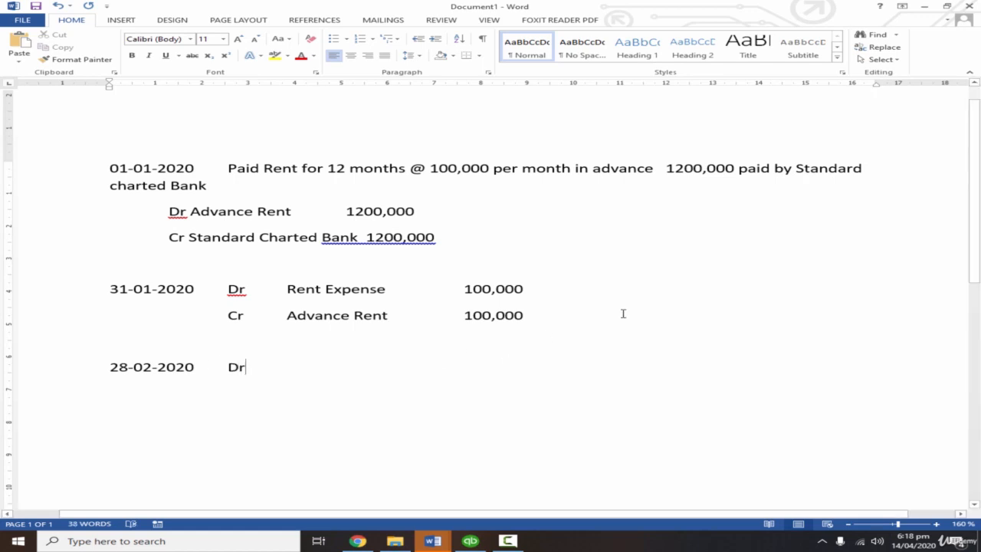
# Replace the "Dr" after 28-02-2020 with a copy of the January Rent Expense and Advance Rent lines.
pyautogui.moveTo(621, 313); pyautogui.dragTo(227, 289)
pyautogui.hotkey('ctrl', 'c')
pyautogui.click(329, 369)
pyautogui.press('BackSpace')
pyautogui.press('BackSpace')
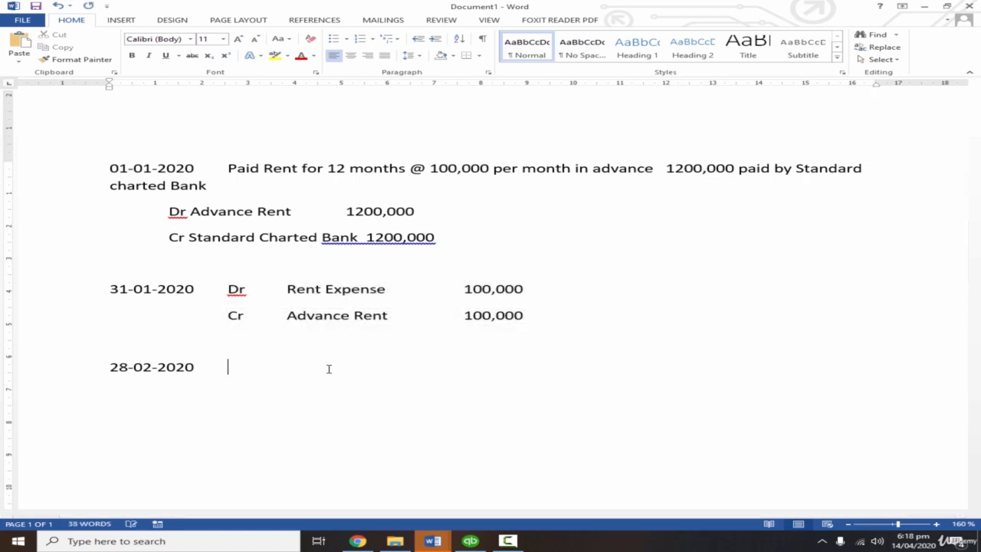
pyautogui.hotkey('ctrl', 'v')
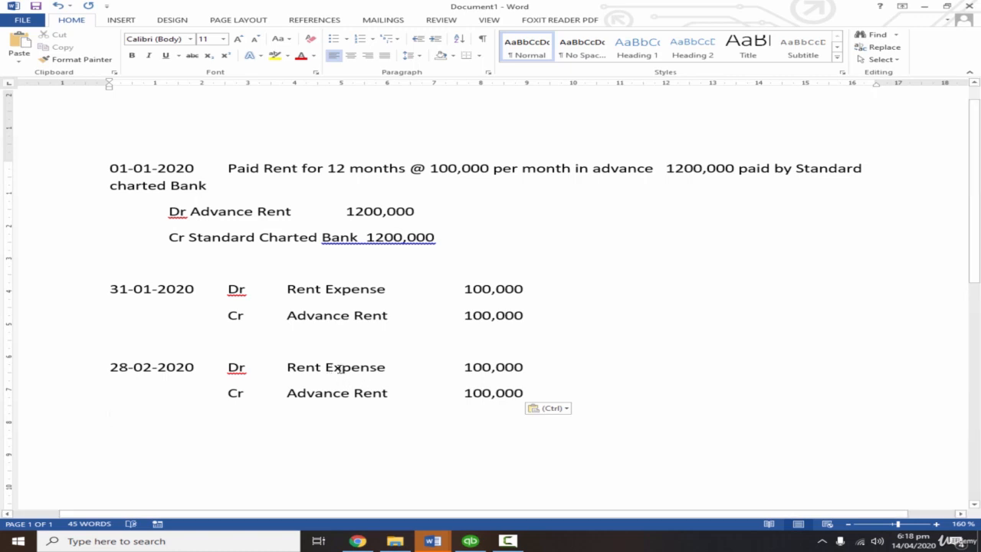
# Switch back to the QuickBooks company file.
pyautogui.click(485, 380)
pyautogui.click(372, 397)
pyautogui.click(539, 392)
pyautogui.click(470, 541)
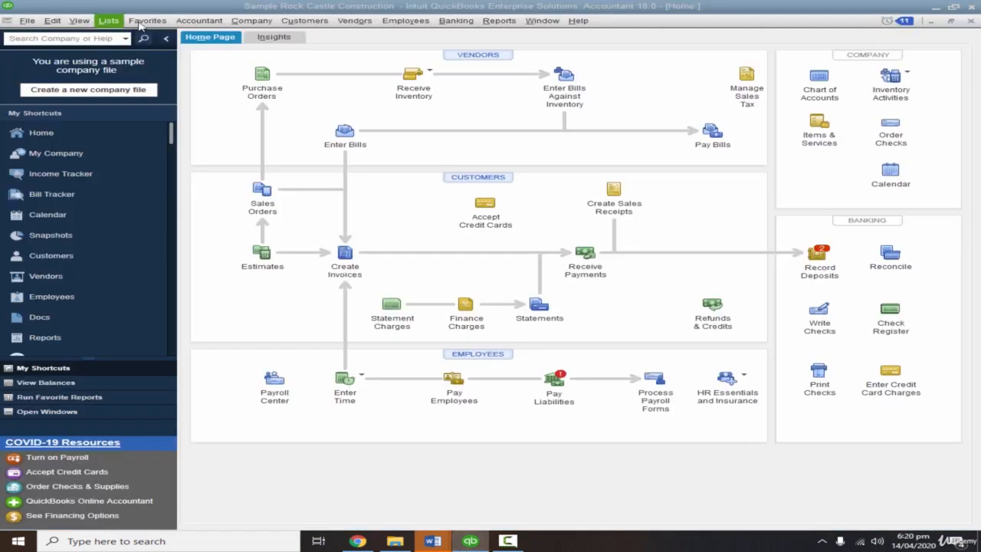
# Start a new general journal entry dated 01-01-2020.
pyautogui.click(213, 23)
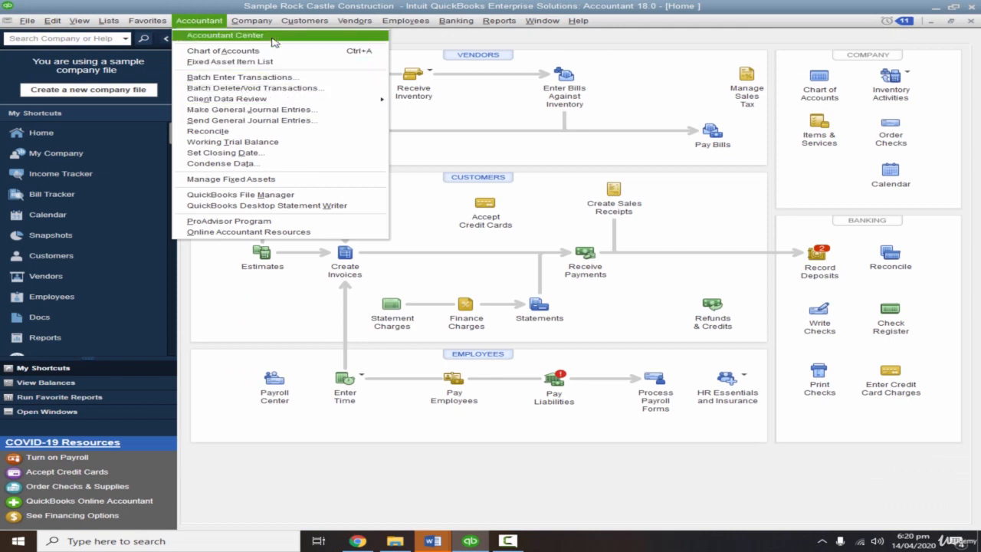
pyautogui.moveTo(264, 25)
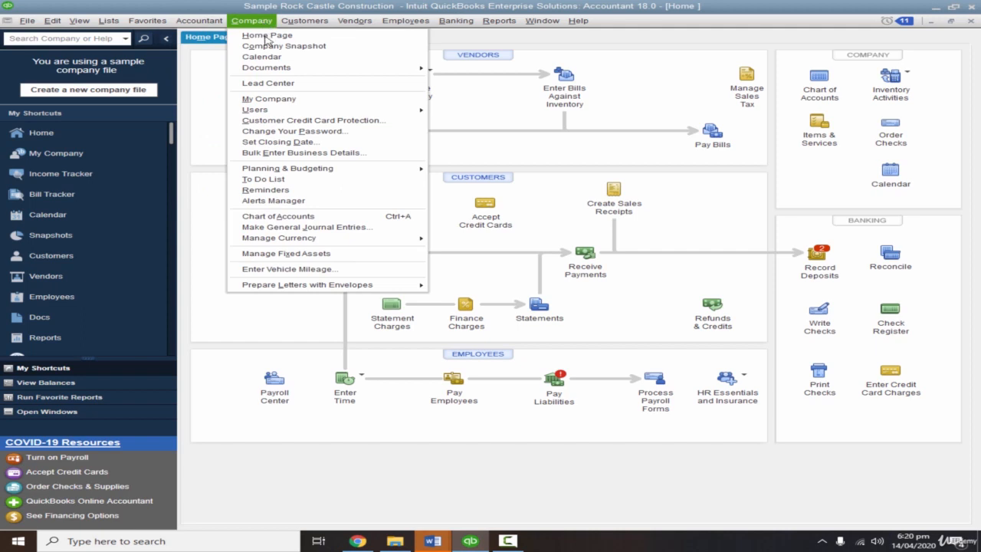
pyautogui.click(362, 232)
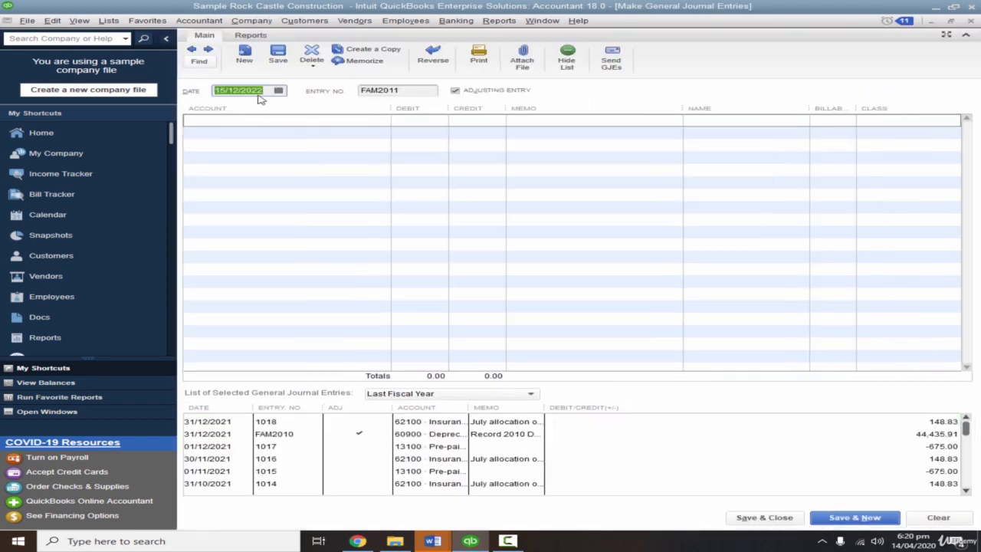
pyautogui.write('01-01-2020')
pyautogui.press('Tab')
pyautogui.press('Tab')
pyautogui.press('Tab')
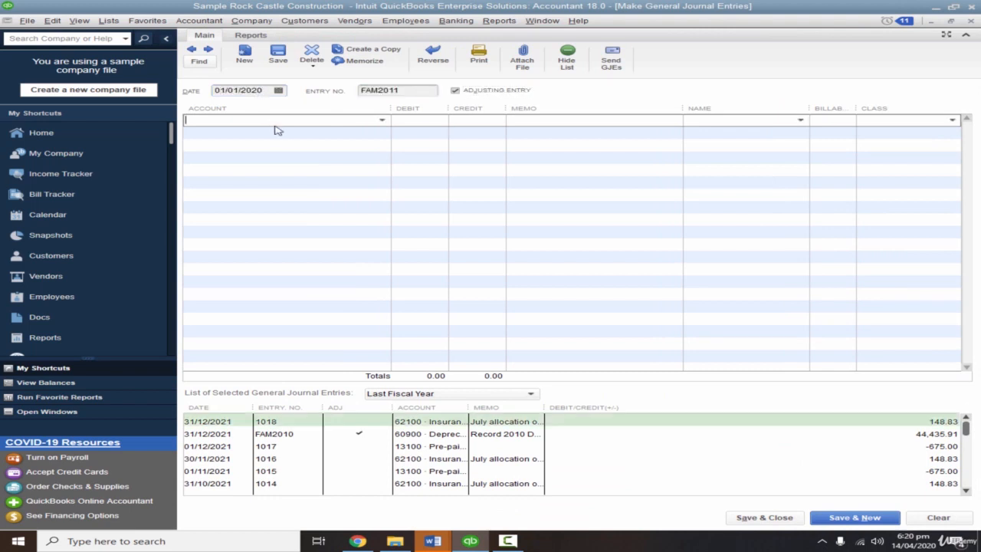
# Enter Advance Rent on the first journal line and set it up as a new Other Current Asset account.
pyautogui.hotkey('alt', 'Tab')
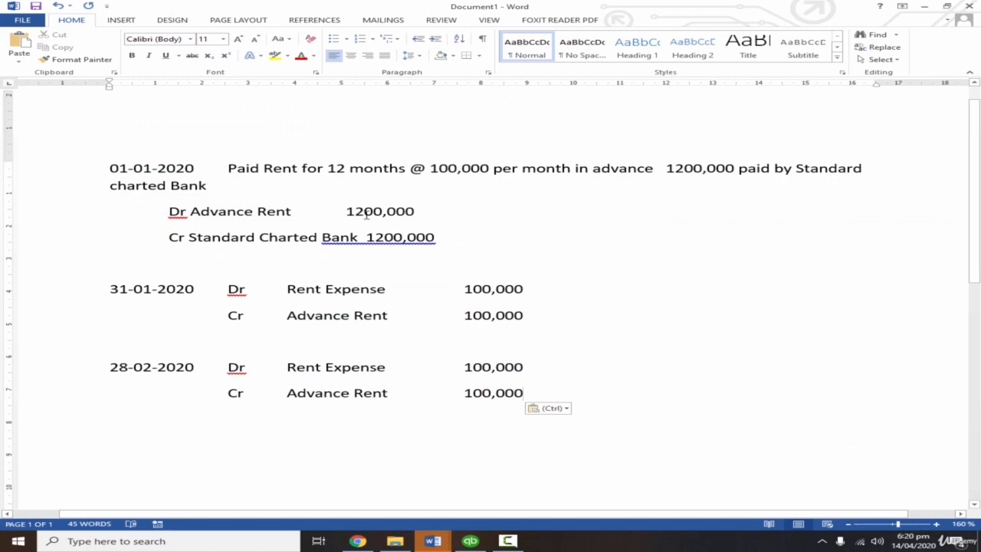
pyautogui.hotkey('alt', 'Tab')
pyautogui.write('Advance Rent')
pyautogui.press('Tab')
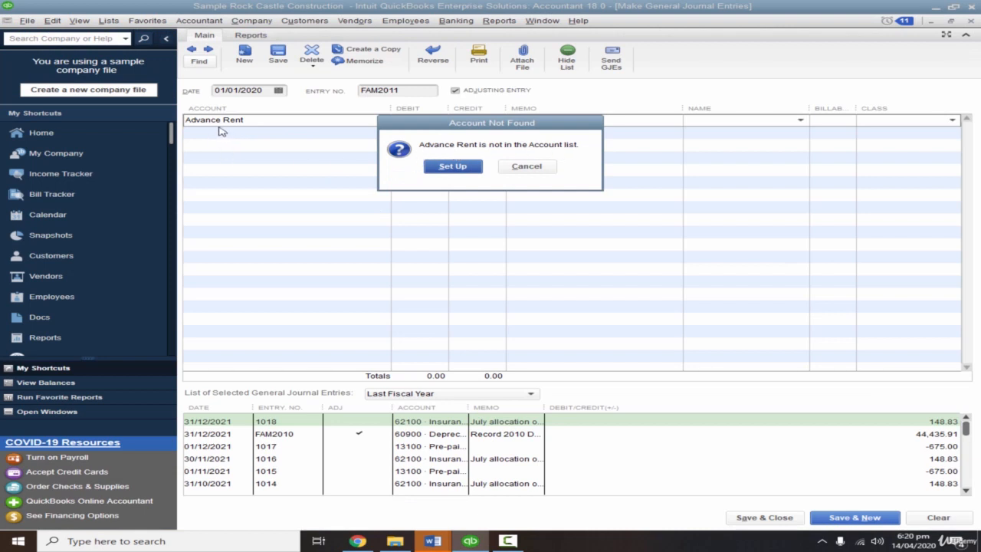
pyautogui.click(455, 168)
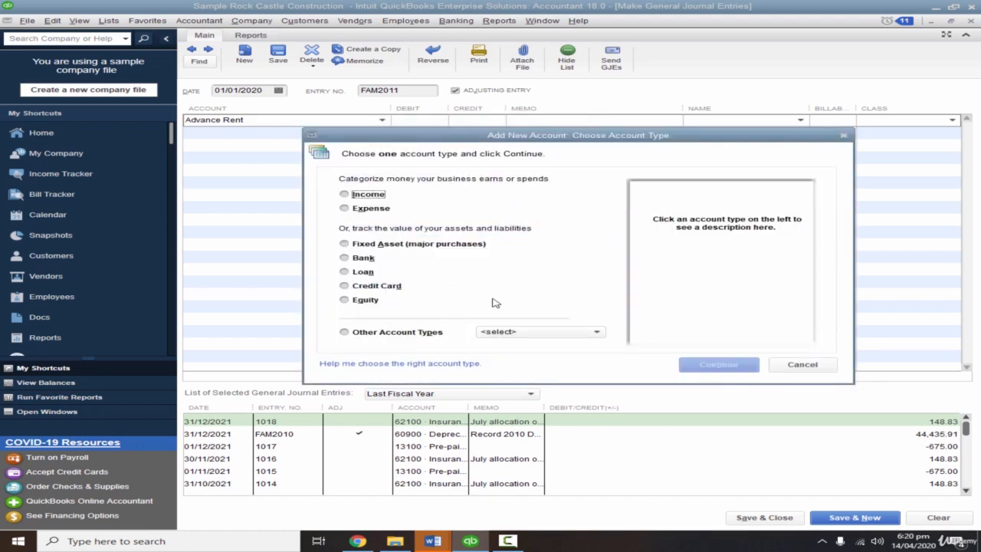
pyautogui.click(554, 334)
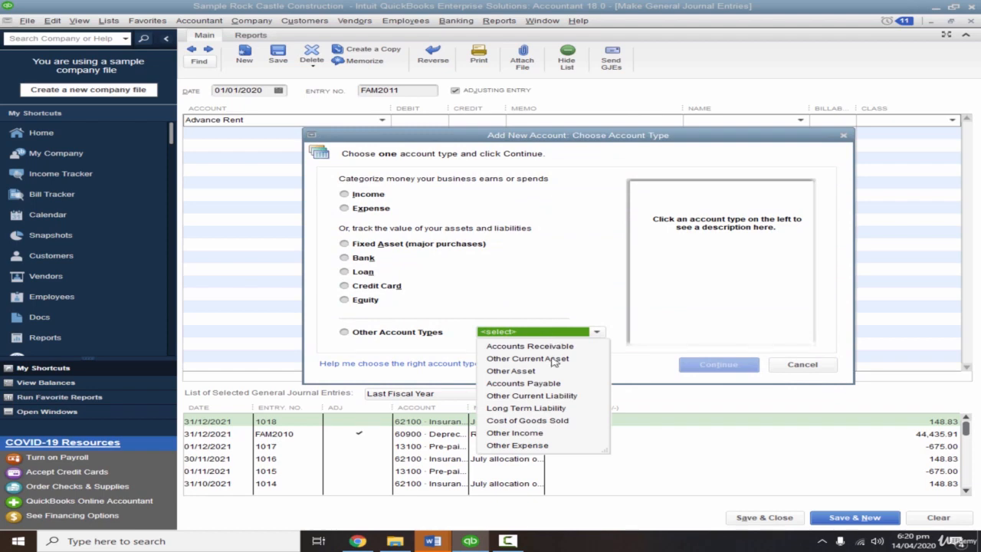
pyautogui.click(554, 359)
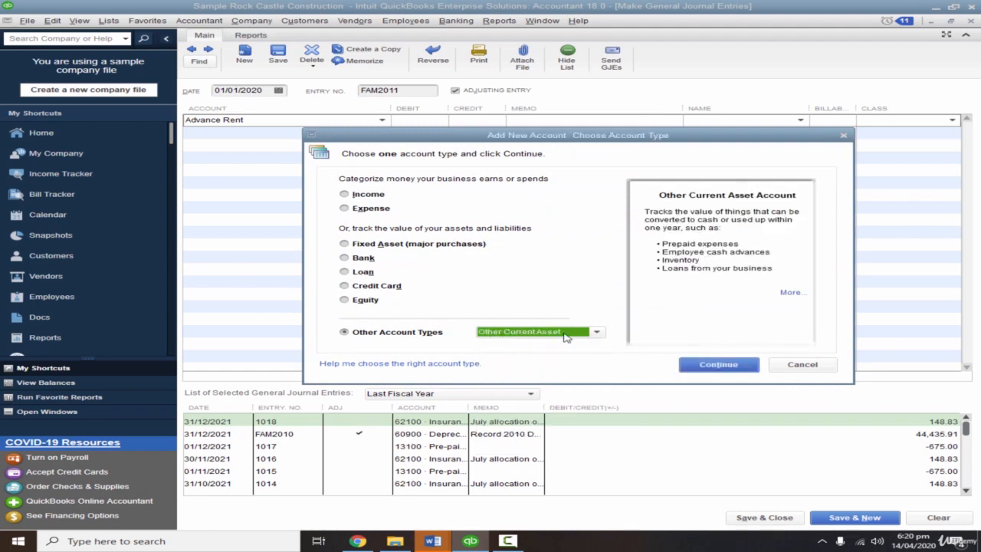
pyautogui.click(730, 368)
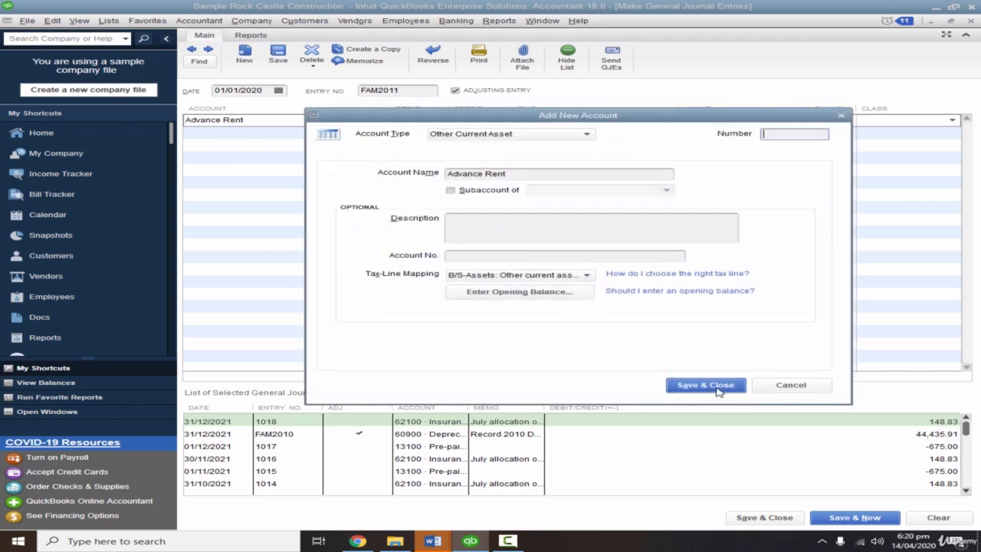
pyautogui.press('Return')
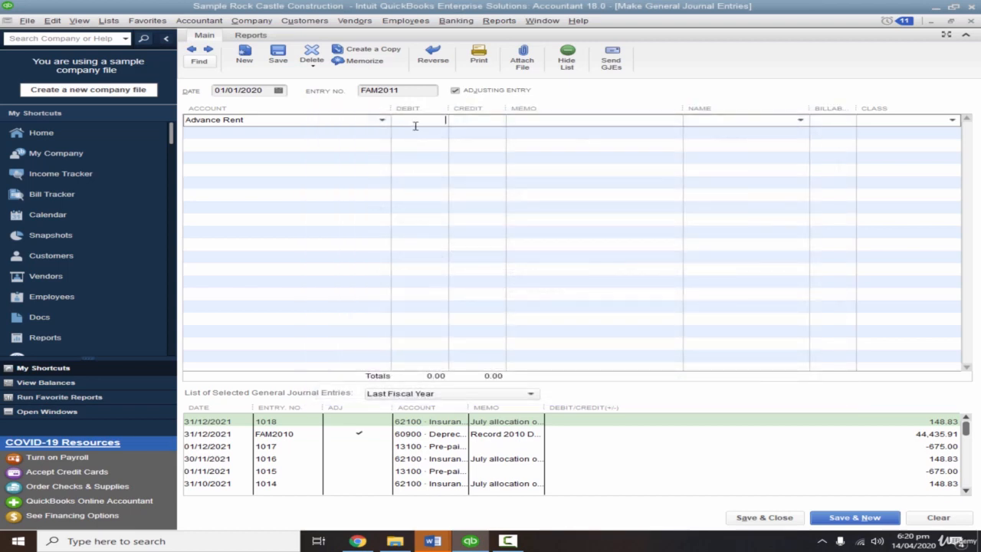
# Debit Advance Rent 1,200,000 and fill its memo with the "Paid Rent for 12 months" description copied from the Word draft.
pyautogui.write('1,200,000')
pyautogui.press('Tab')
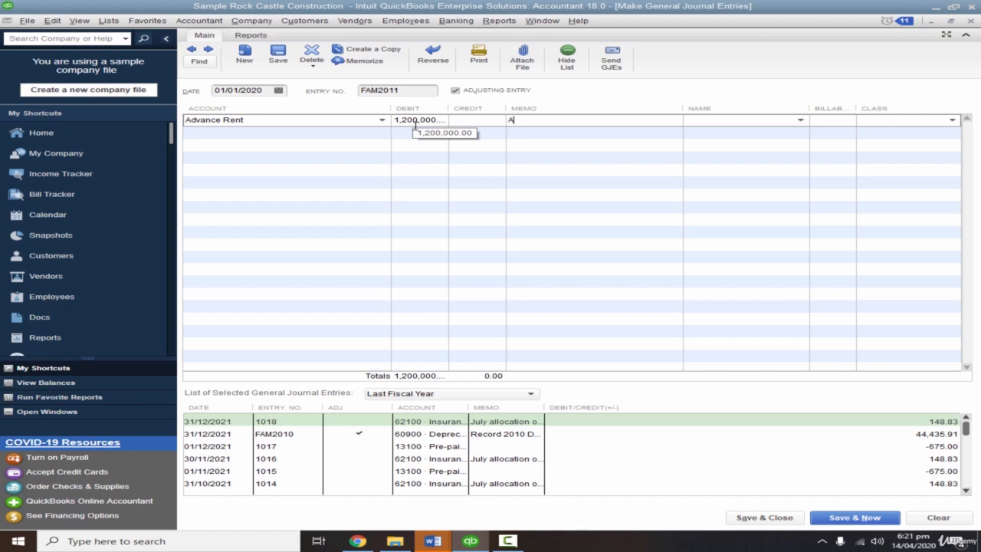
pyautogui.hotkey('alt', 'Tab')
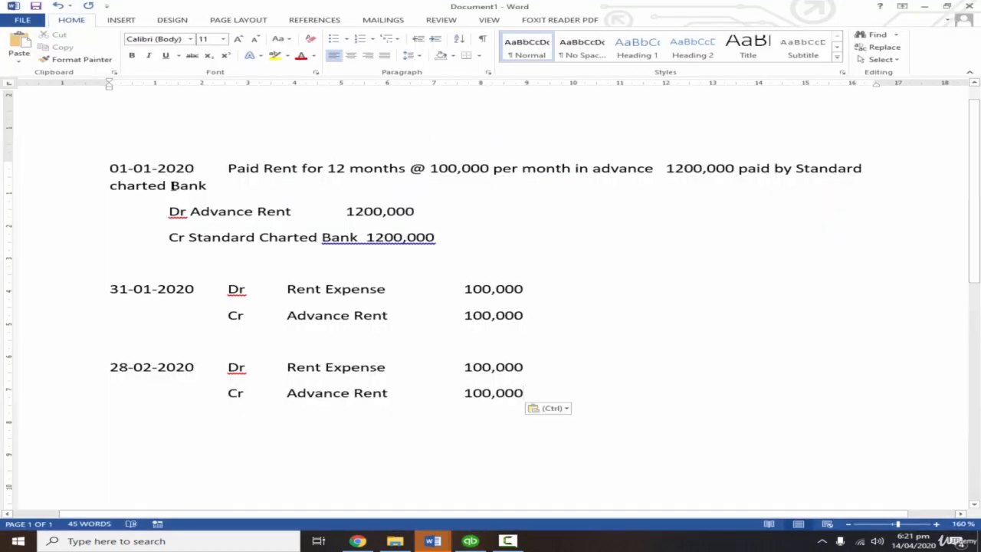
pyautogui.moveTo(228, 168); pyautogui.dragTo(248, 185)
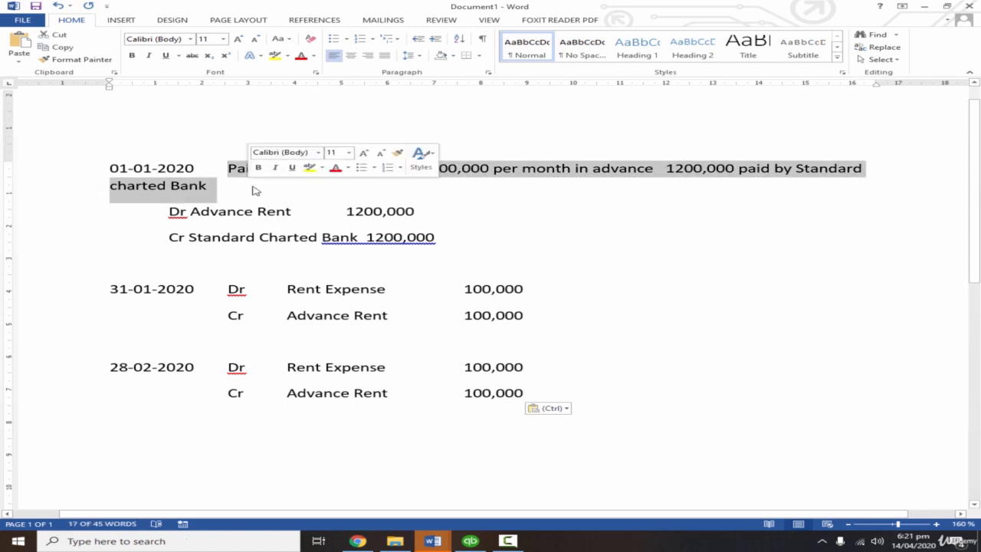
pyautogui.hotkey('alt', 'Tab')
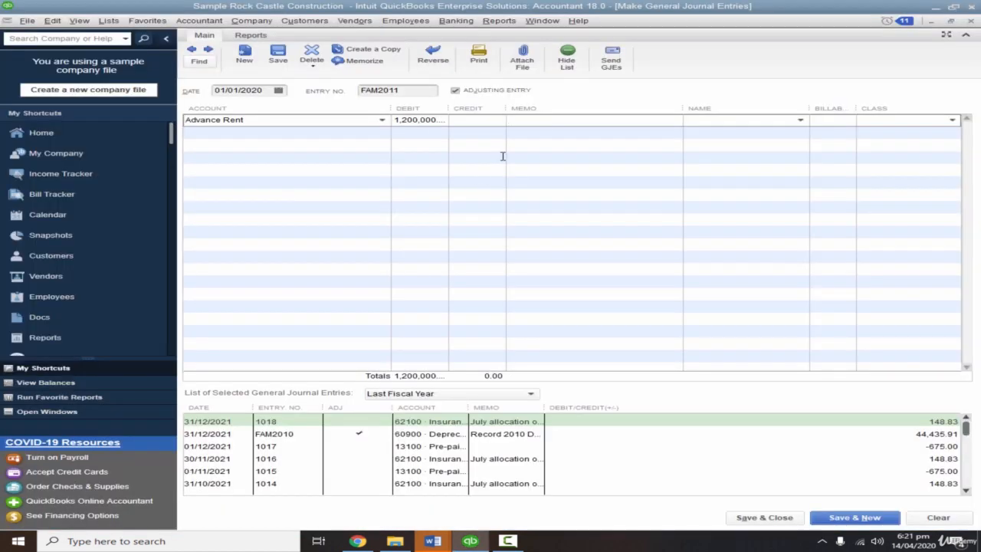
pyautogui.hotkey('ctrl', 'v')
# Credit 1,200,000 to Standard Charted Bank, set up as a new Bank account, and save the entry to start another.
pyautogui.click(490, 138)
pyautogui.click(322, 134)
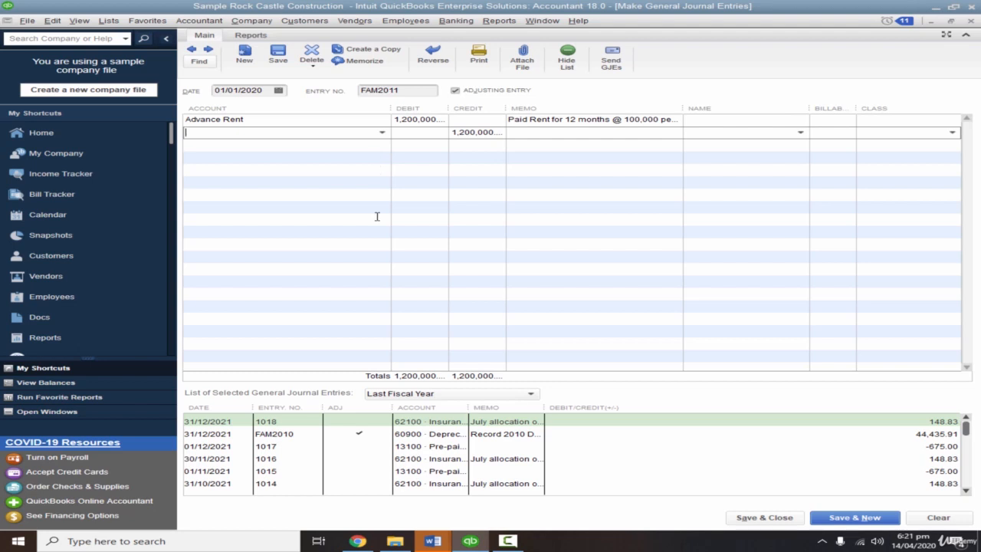
pyautogui.write('S')
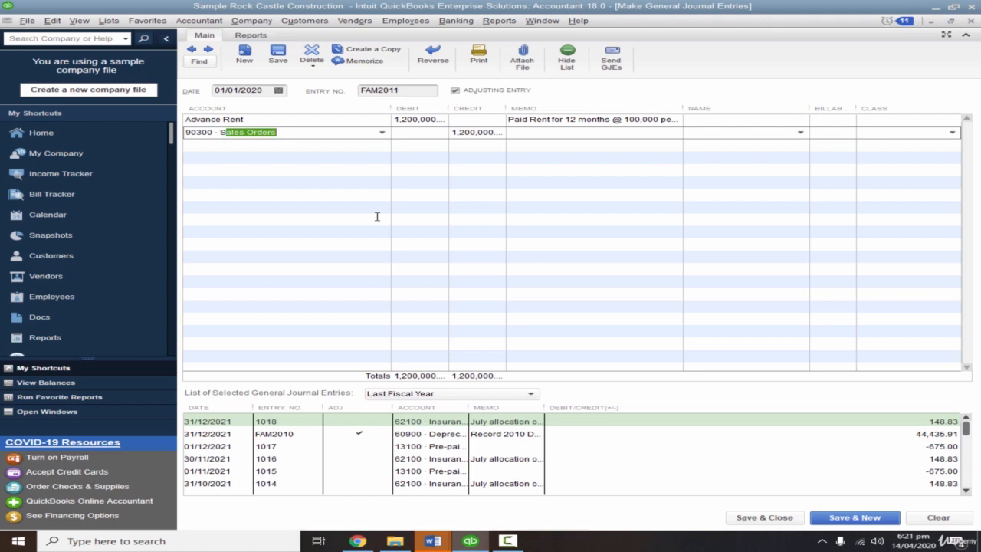
pyautogui.write('tandard Charted Bank')
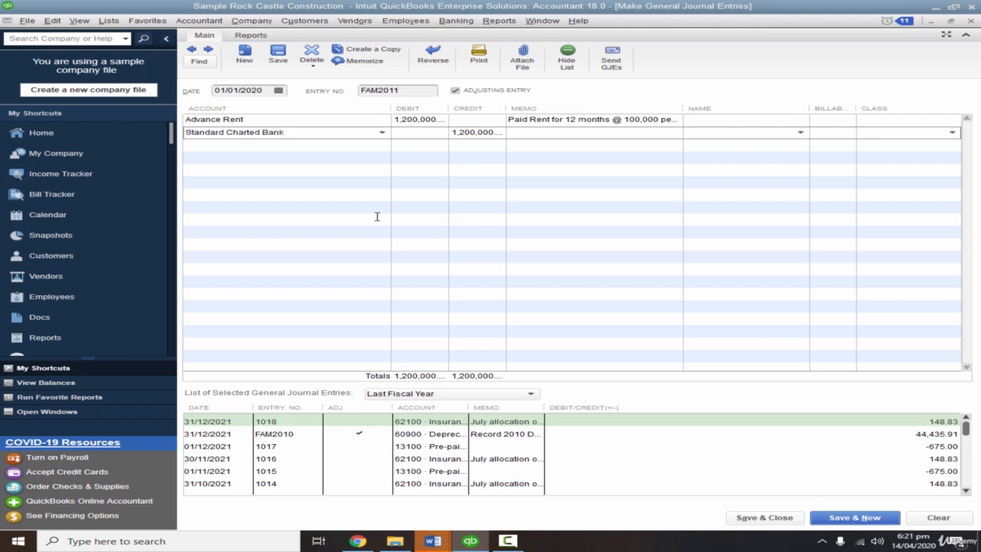
pyautogui.press('Tab')
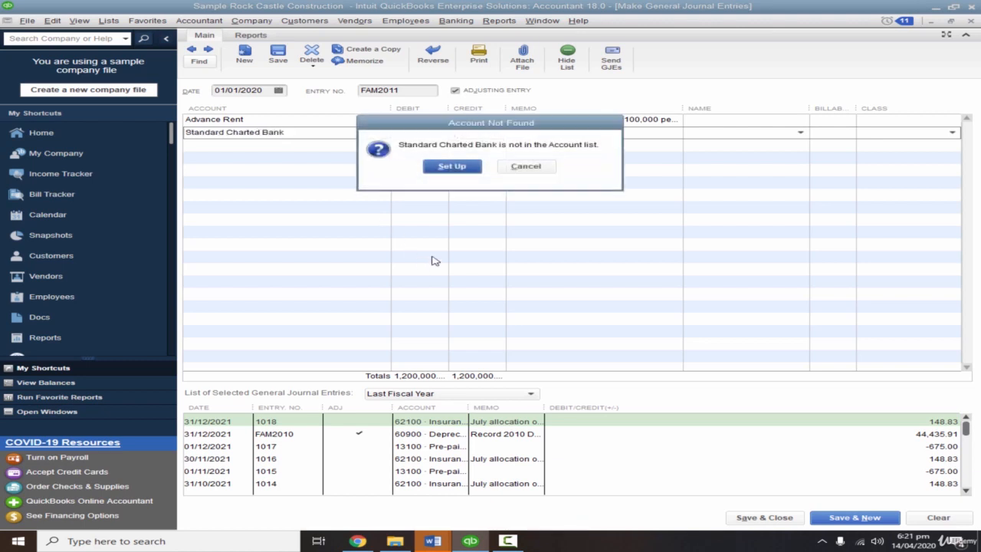
pyautogui.click(452, 168)
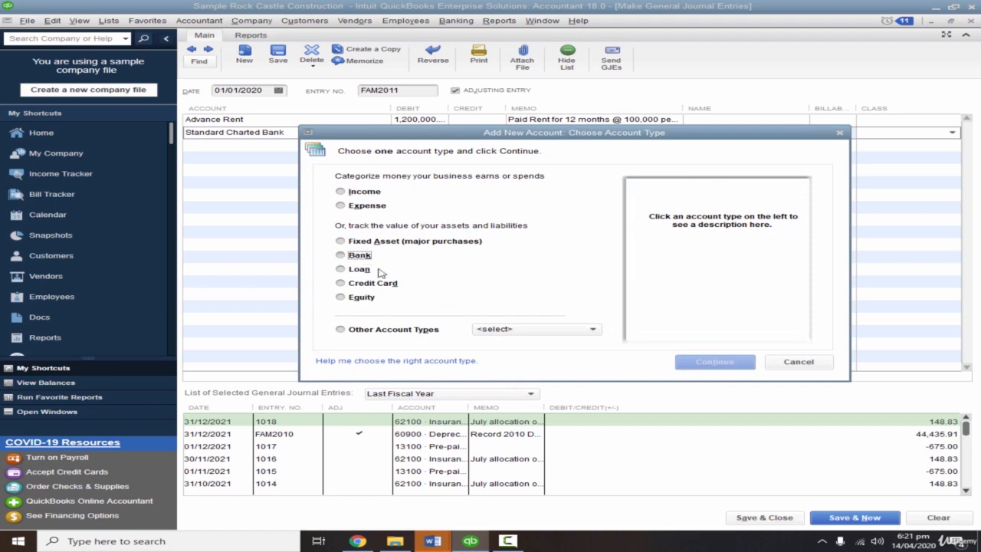
pyautogui.click(357, 255)
pyautogui.click(697, 363)
pyautogui.click(733, 382)
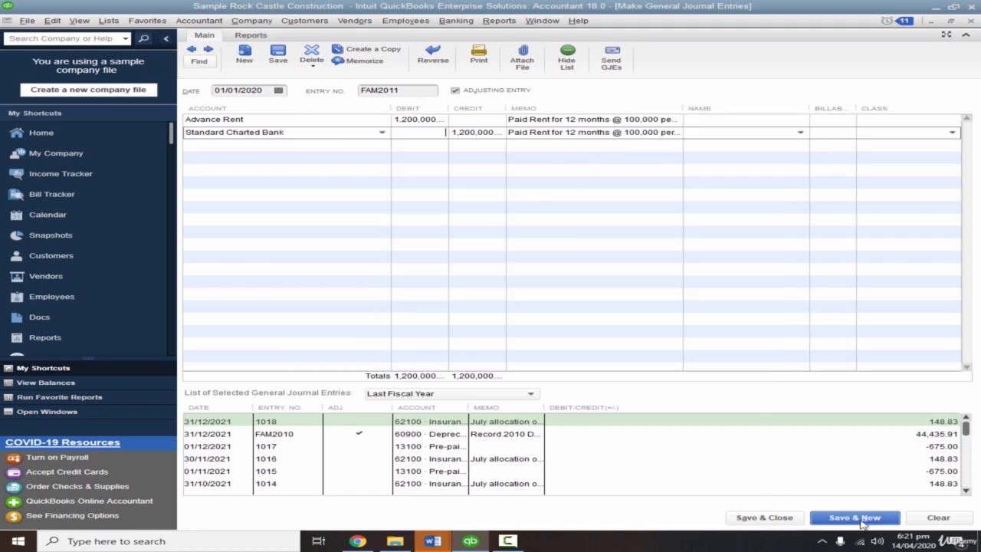
pyautogui.click(859, 518)
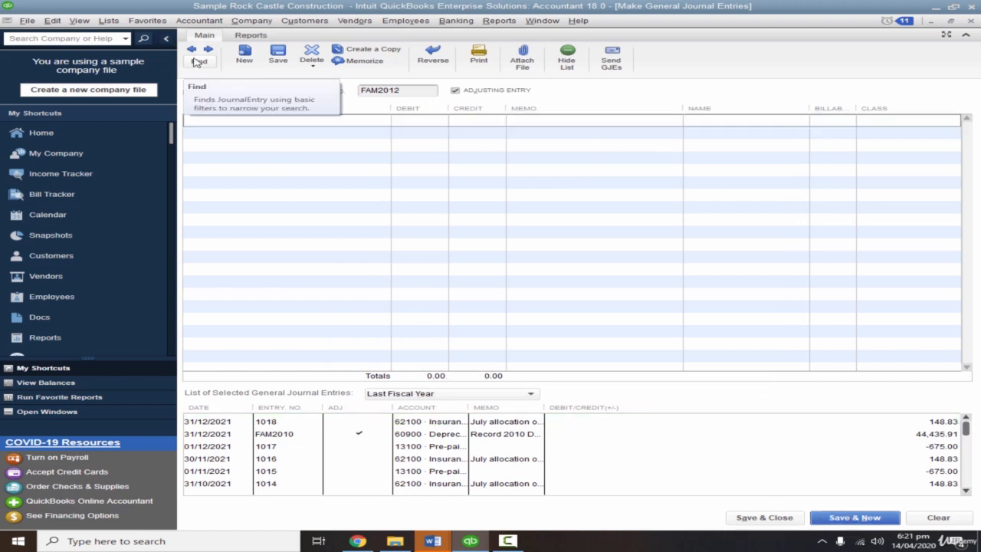
# Date the new entry 31-01-2020 and enter Rent Expense, copied from the Word draft, as a new Expense account.
pyautogui.click(305, 116)
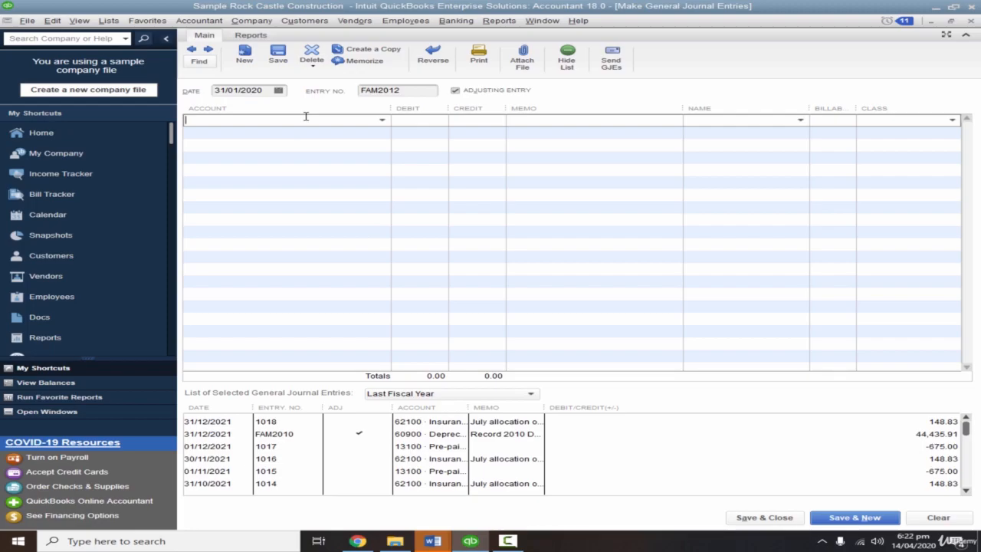
pyautogui.hotkey('alt', 'Tab')
pyautogui.moveTo(296, 291); pyautogui.dragTo(376, 294)
pyautogui.hotkey('ctrl', 'c')
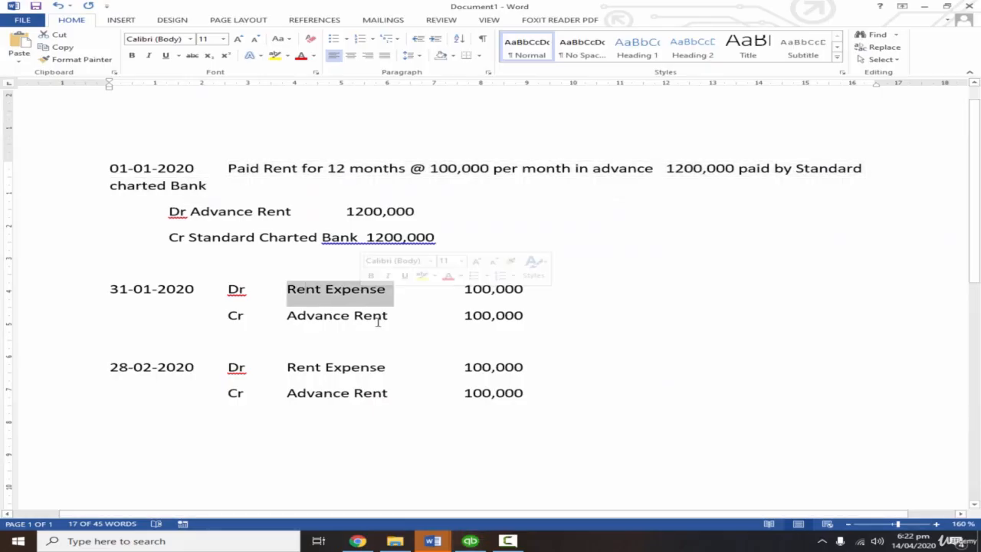
pyautogui.moveTo(293, 316); pyautogui.dragTo(370, 316)
pyautogui.hotkey('alt', 'Tab')
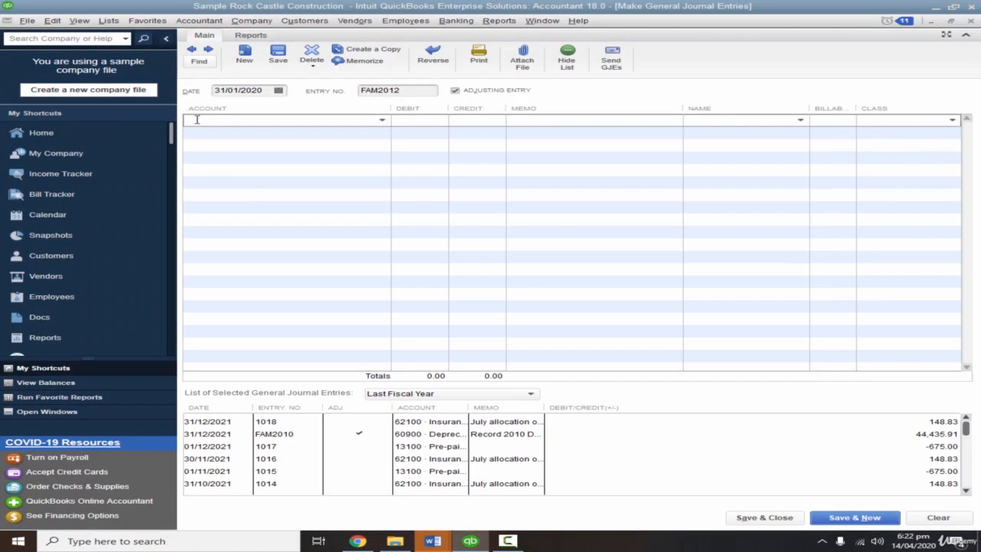
pyautogui.hotkey('ctrl', 'v')
pyautogui.press('Tab')
pyautogui.click(456, 165)
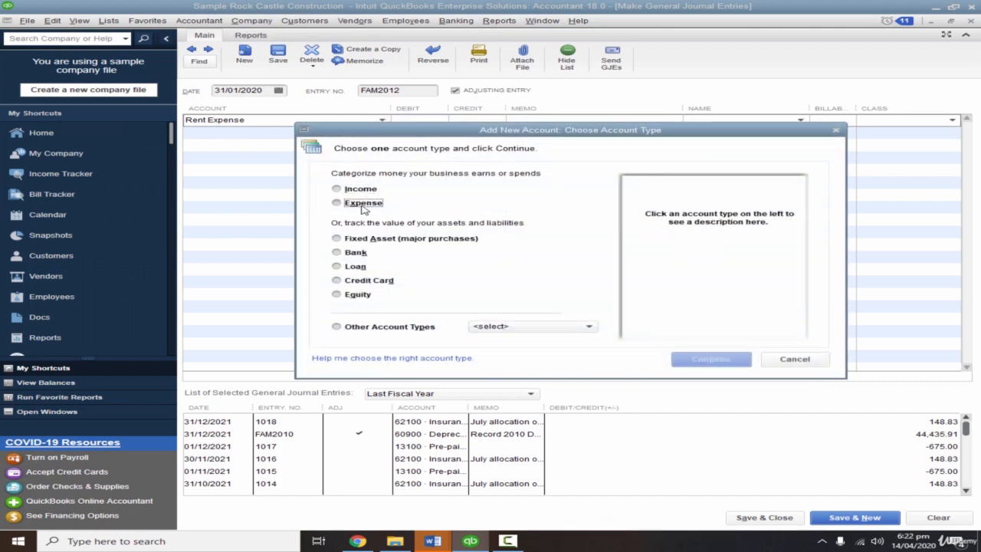
pyautogui.click(363, 205)
pyautogui.click(713, 360)
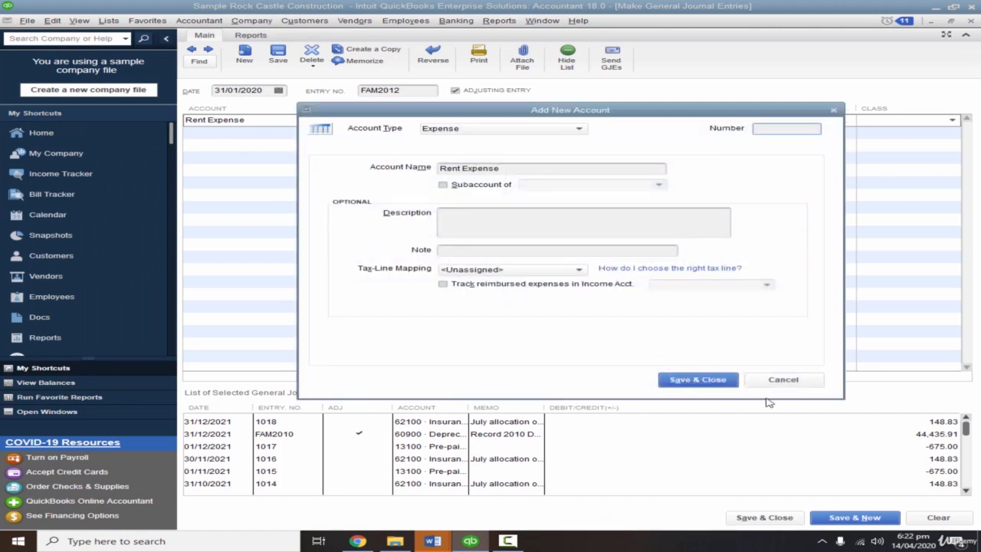
pyautogui.click(725, 380)
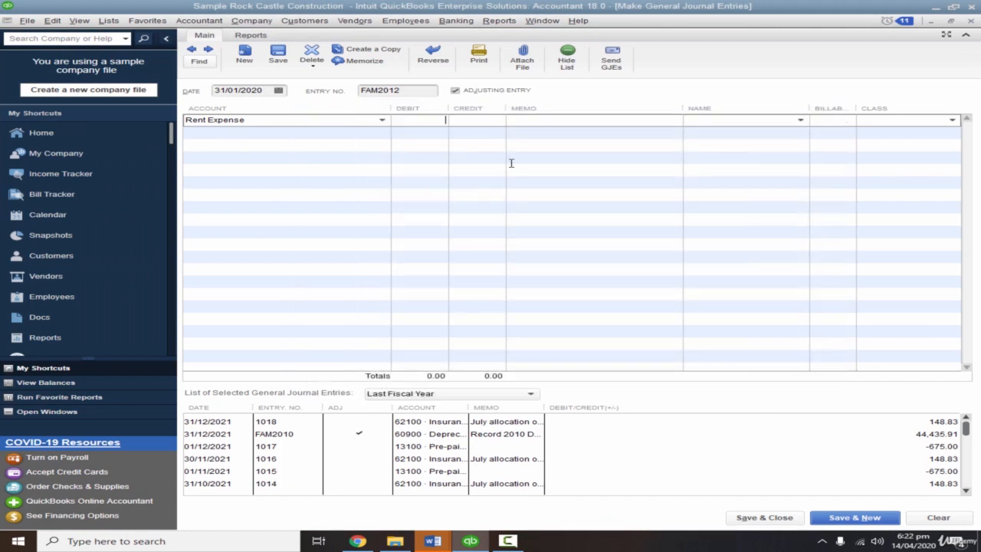
# Debit Rent Expense 100,000 with the memo "Rent Charged Against The current Month".
pyautogui.write('100000')
pyautogui.press('Tab')
pyautogui.hotkey('alt', 'Tab')
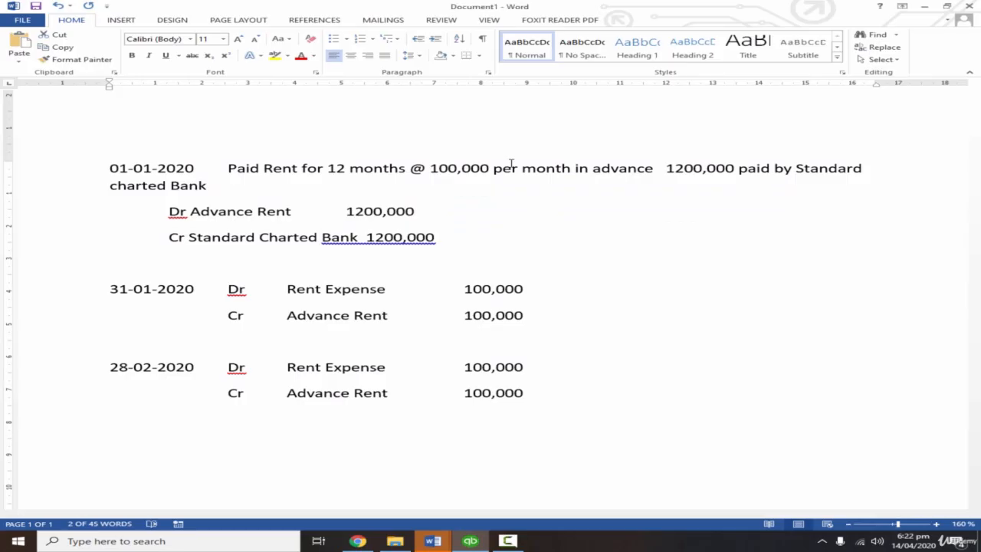
pyautogui.hotkey('alt', 'Tab')
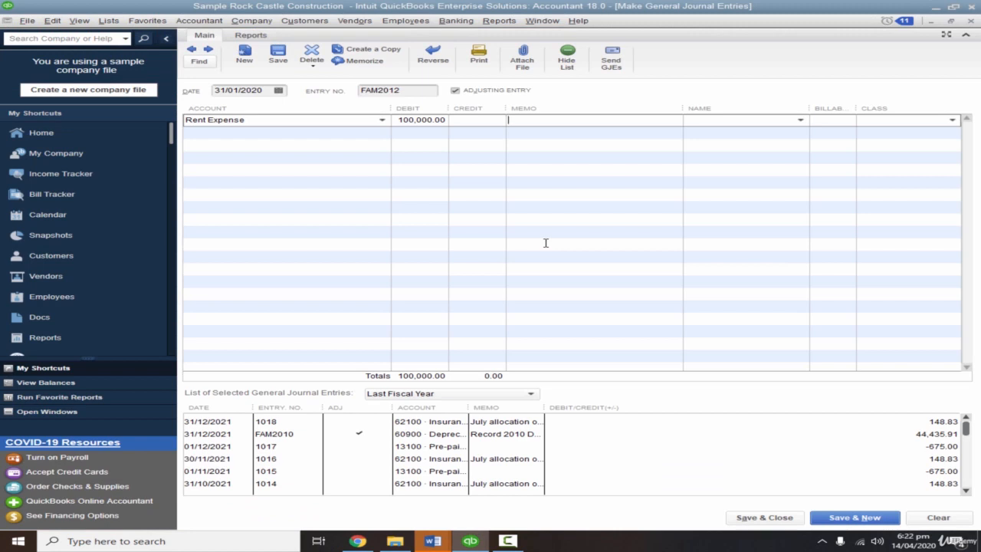
pyautogui.write('Rent Charged Against The Month')
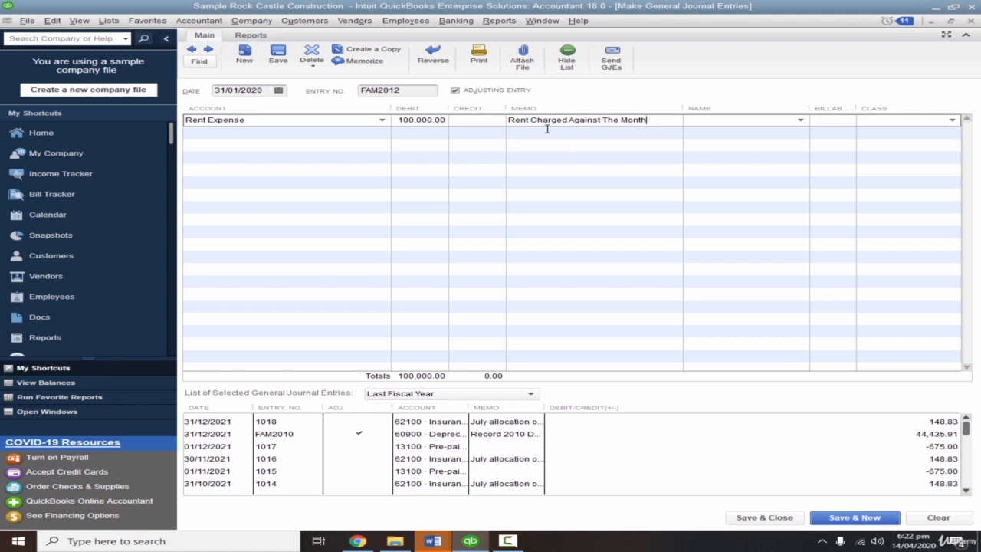
pyautogui.click(520, 123)
pyautogui.click(620, 122)
pyautogui.write('current')
# Add Advance Rent on the second line as the 100,000 credit.
pyautogui.click(330, 137)
pyautogui.write('Advance Rent')
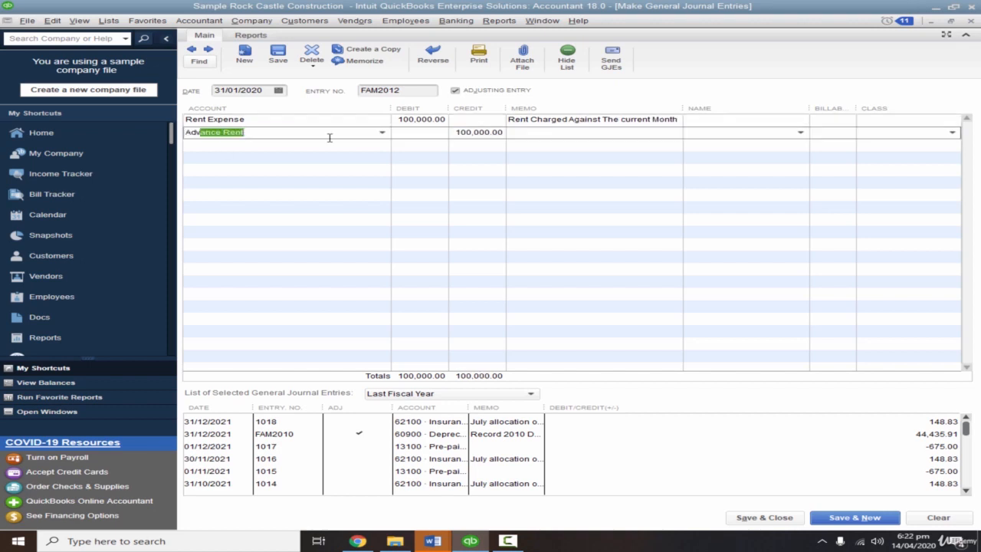
pyautogui.press('Tab')
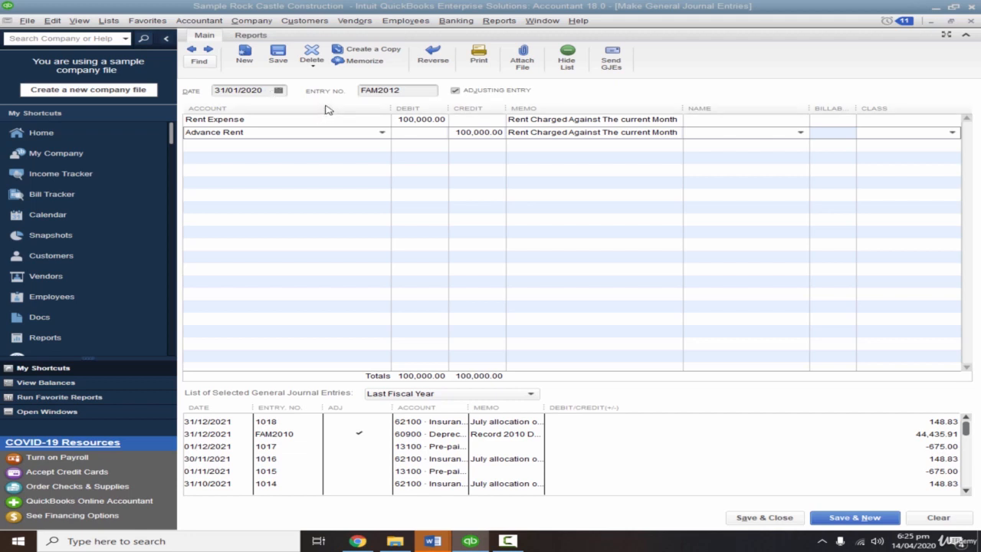
# Change the date of the rent expense journal entry to 28-01-2020.
pyautogui.moveTo(268, 91); pyautogui.dragTo(218, 117)
pyautogui.write('28-')
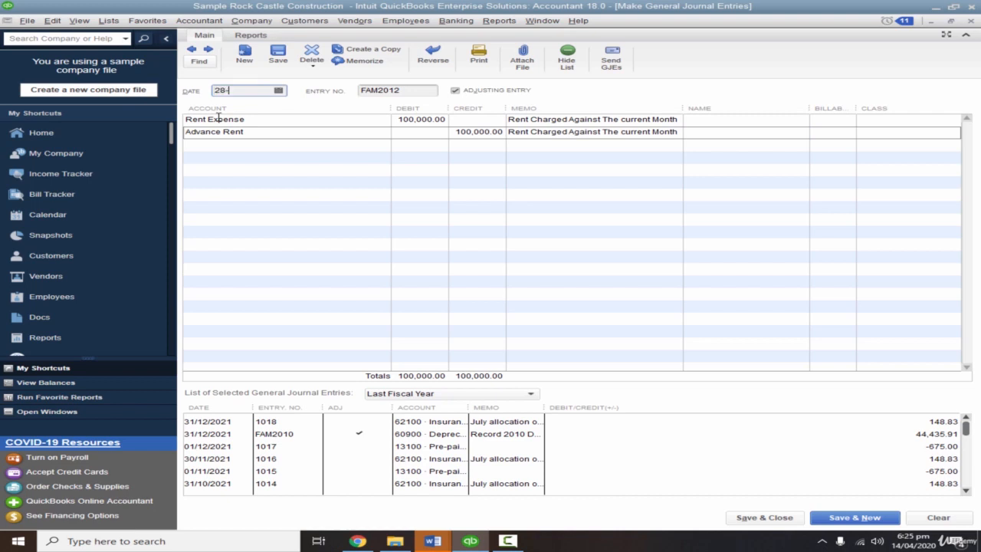
pyautogui.write('01-2020')
# Memorize the journal entry as "Rent Expense Entry" with automated transaction entry on a Monthly schedule.
pyautogui.click(364, 61)
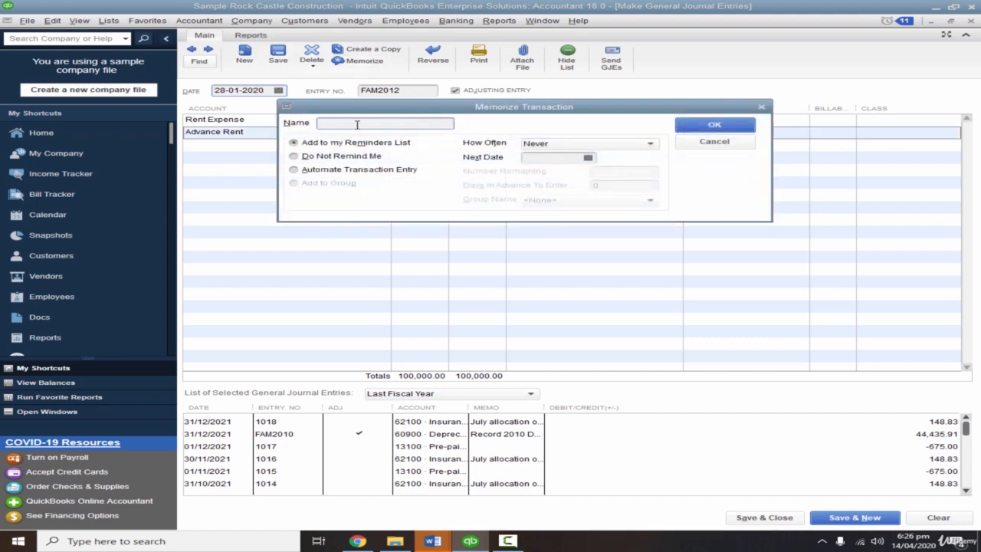
pyautogui.write('Rent Expense Entry')
pyautogui.click(332, 172)
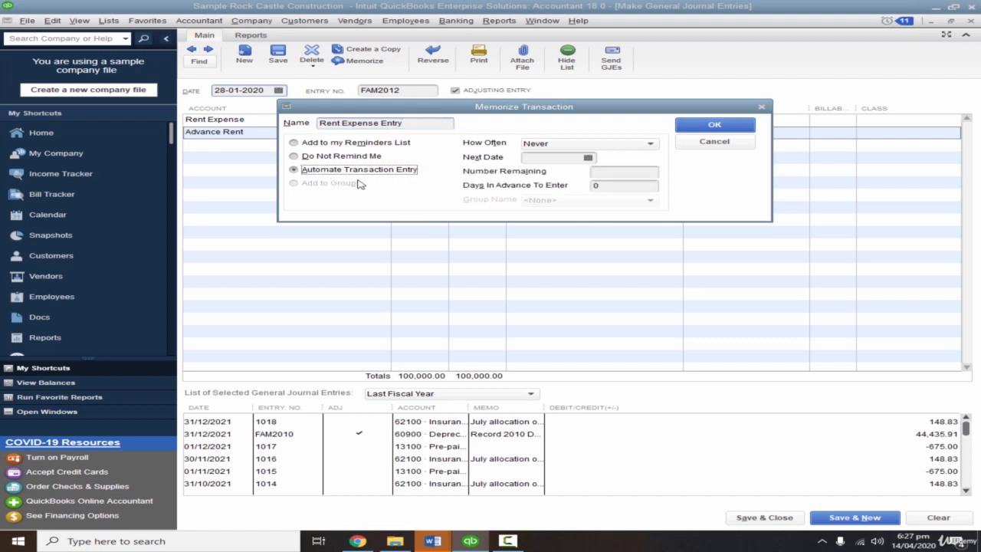
pyautogui.click(545, 147)
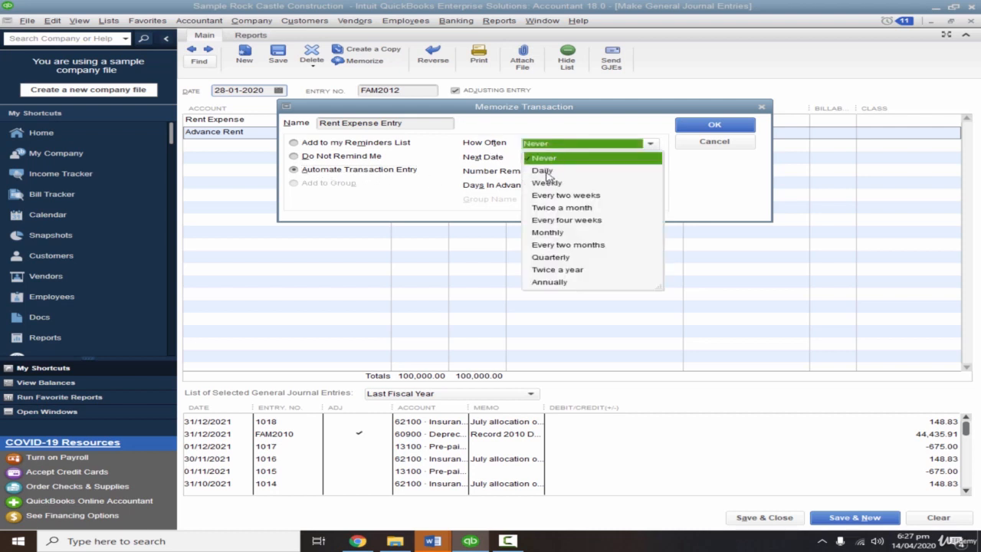
pyautogui.click(561, 235)
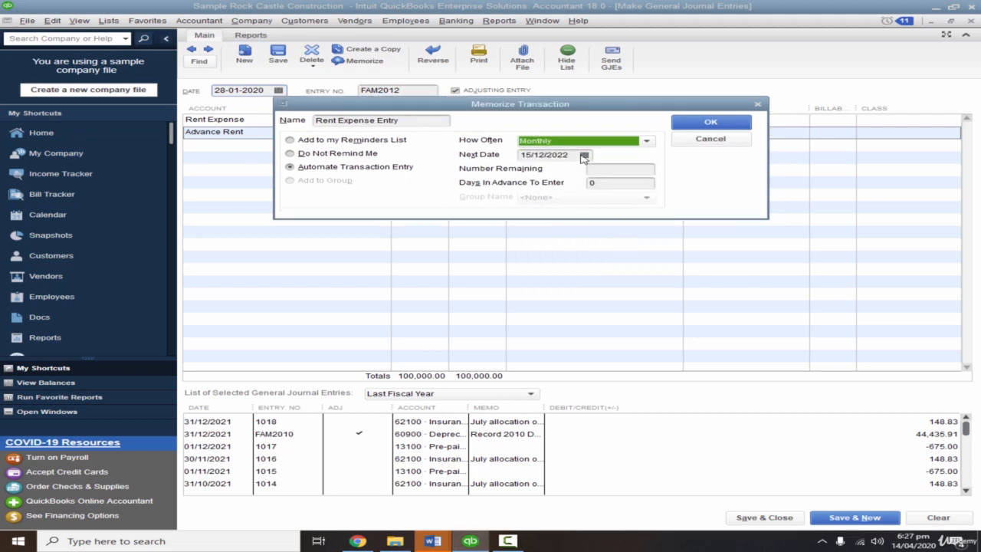
# Schedule the memorized transaction from 28-02-2020 with 11 entries remaining, confirm it, and save and close the journal entry.
pyautogui.moveTo(595, 112); pyautogui.dragTo(595, 163)
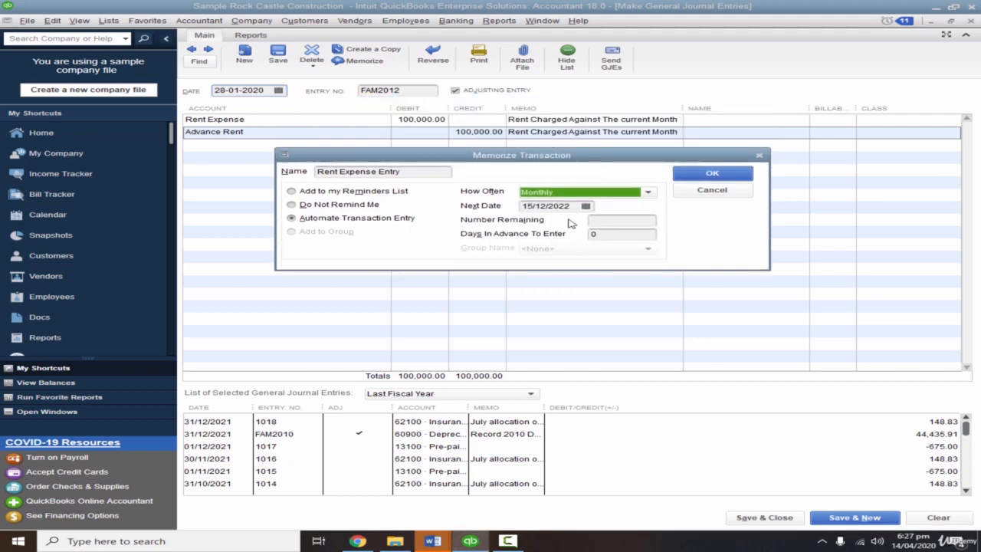
pyautogui.press('Tab')
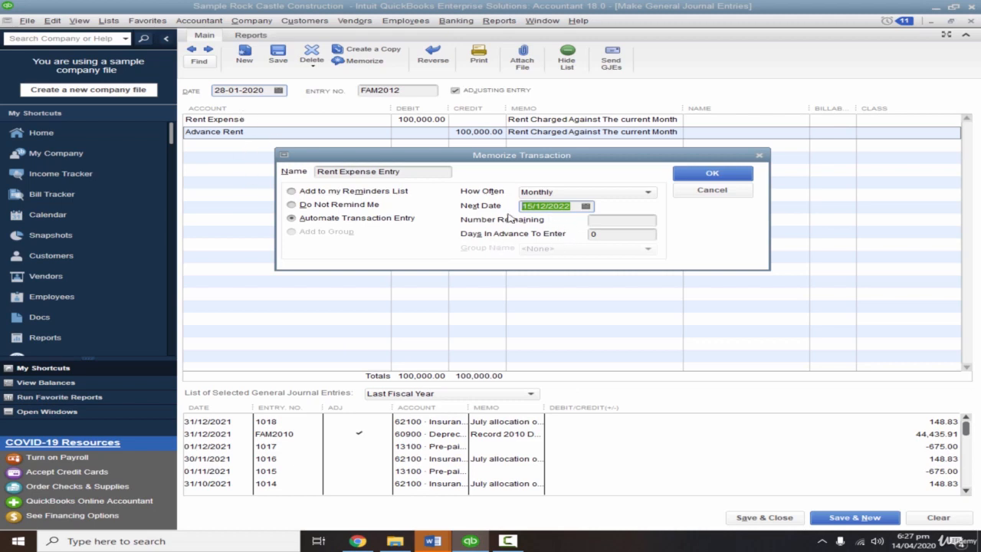
pyautogui.write('28-')
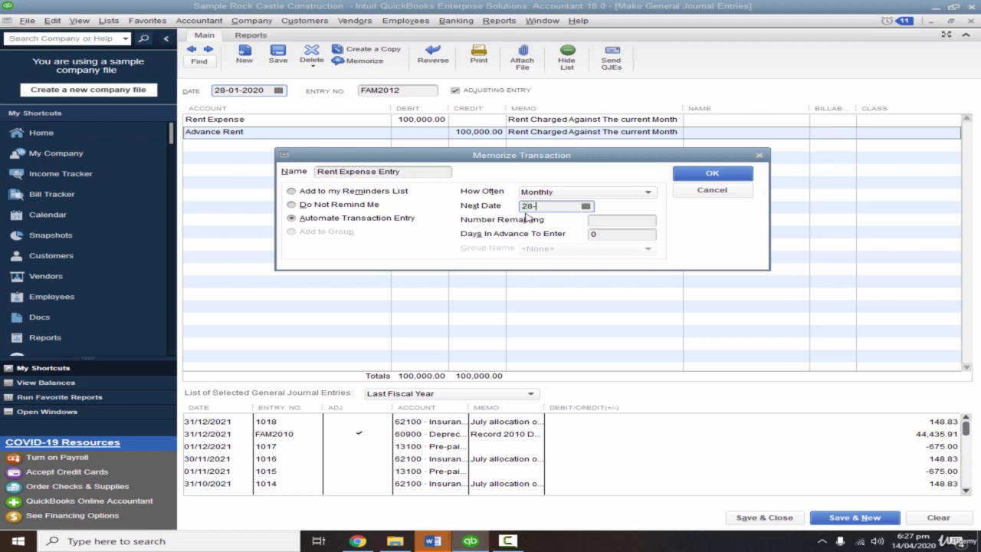
pyautogui.write('02-2020')
pyautogui.click(624, 221)
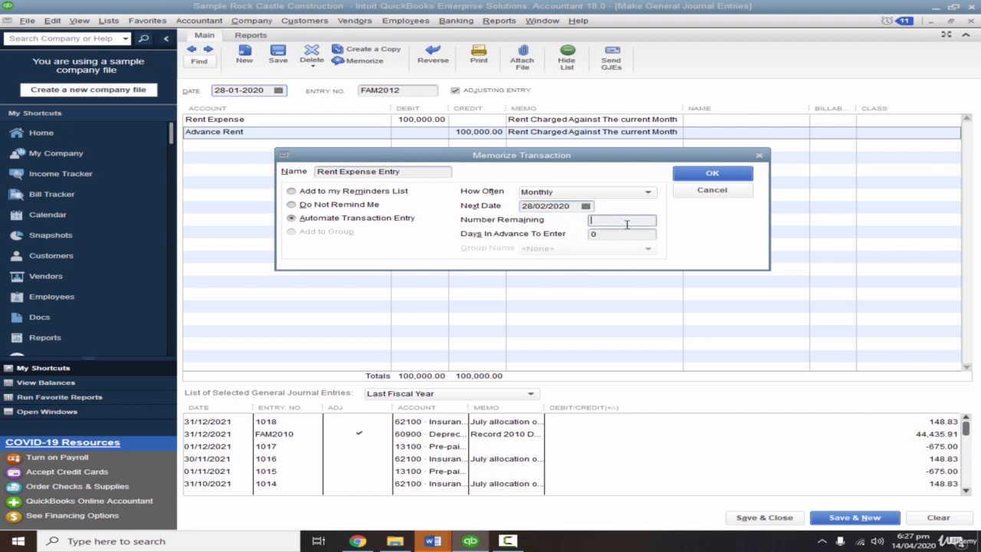
pyautogui.write('11')
pyautogui.click(600, 236)
pyautogui.click(716, 175)
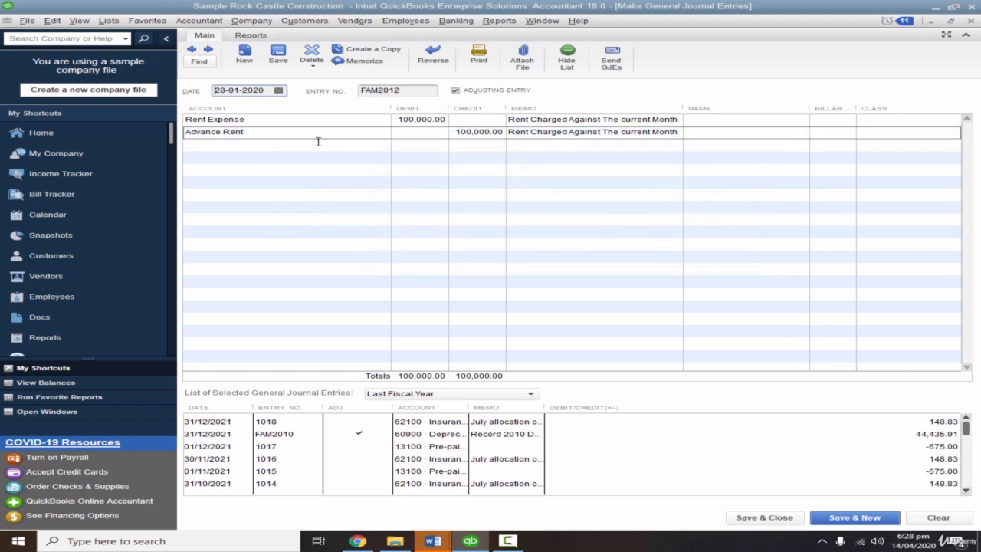
pyautogui.click(769, 520)
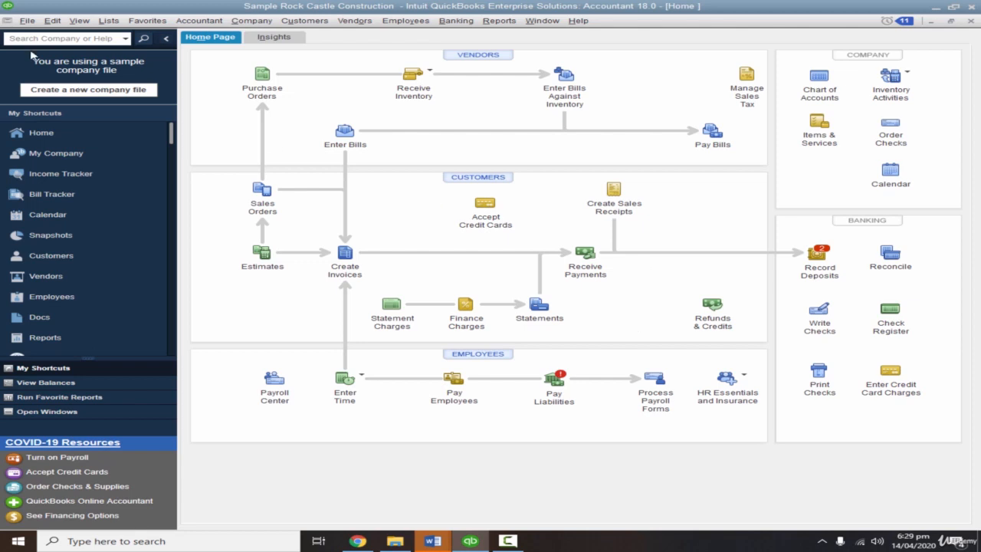
# Close the company file and reopen sample_product-based business.qbw.
pyautogui.click(26, 21)
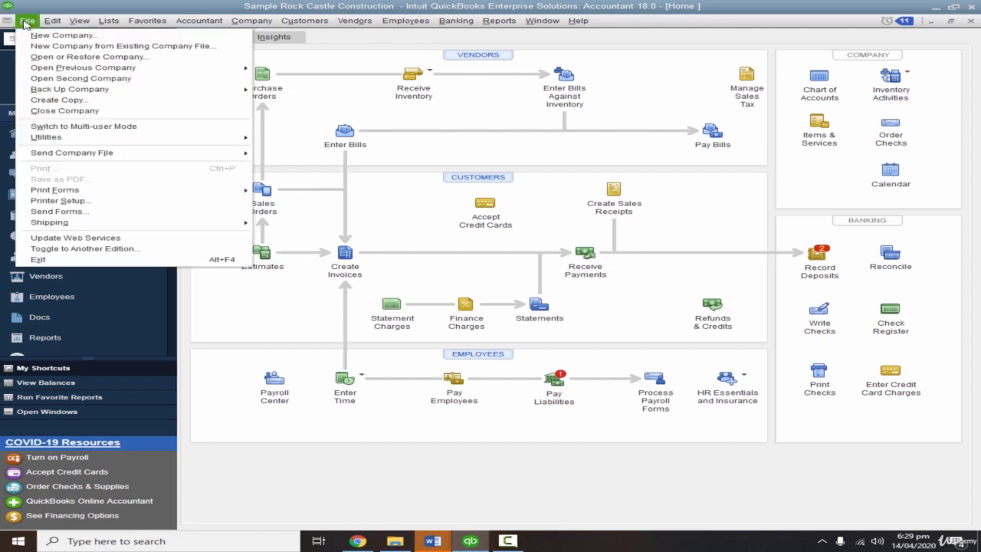
pyautogui.click(69, 111)
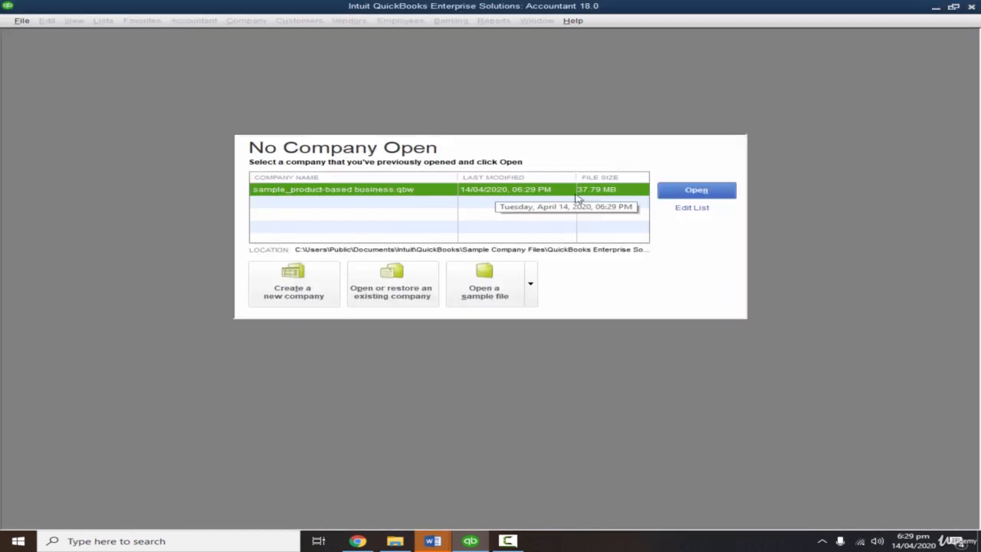
pyautogui.click(692, 192)
pyautogui.press('Return')
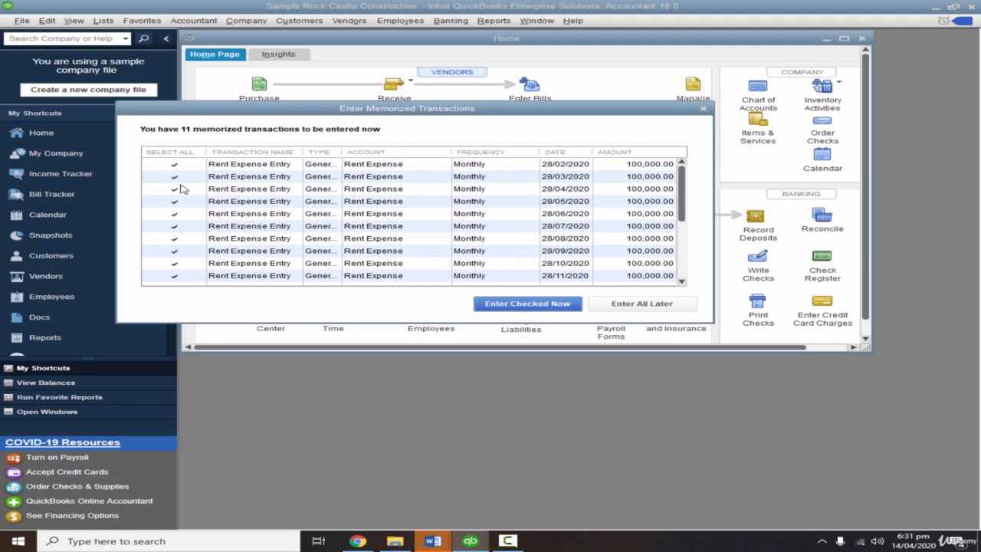
# Enter only the memorized rent transactions dated 28/02/2020 and 28/03/2020, leaving all the others unselected.
pyautogui.moveTo(684, 204)
pyautogui.mouseDown()
pyautogui.moveTo(685, 270)
pyautogui.moveTo(685, 187)
pyautogui.mouseUp()
pyautogui.moveTo(479, 109); pyautogui.dragTo(479, 141)
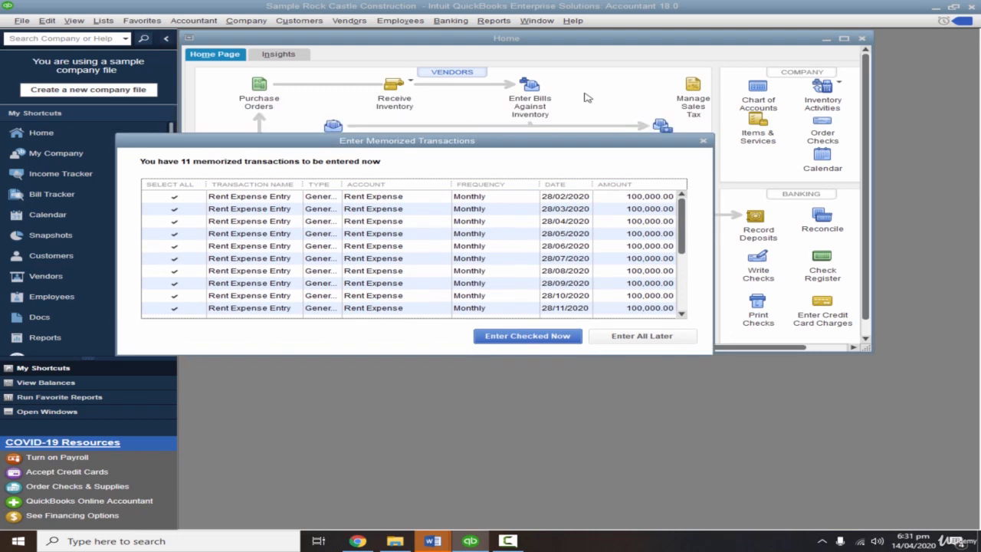
pyautogui.moveTo(580, 145); pyautogui.dragTo(581, 137)
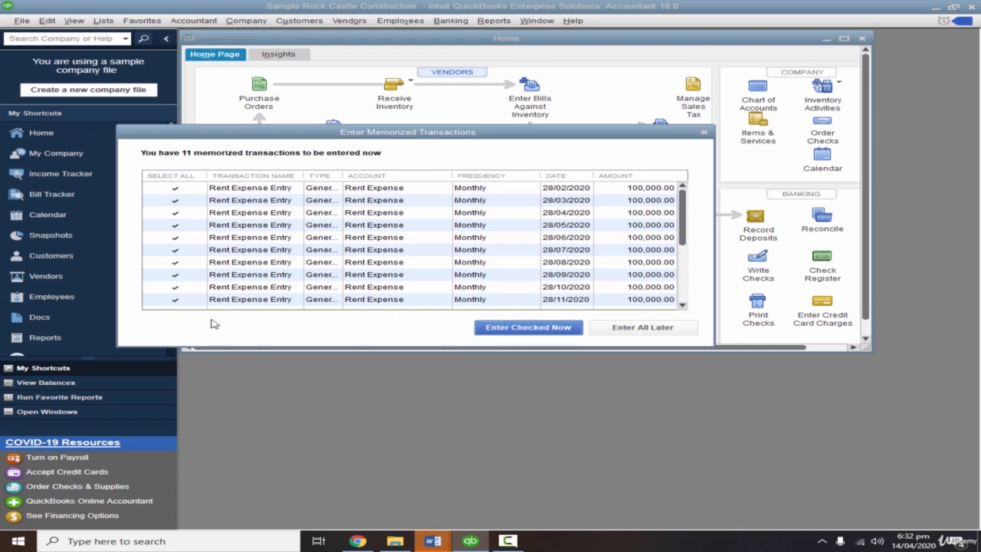
pyautogui.click(183, 183)
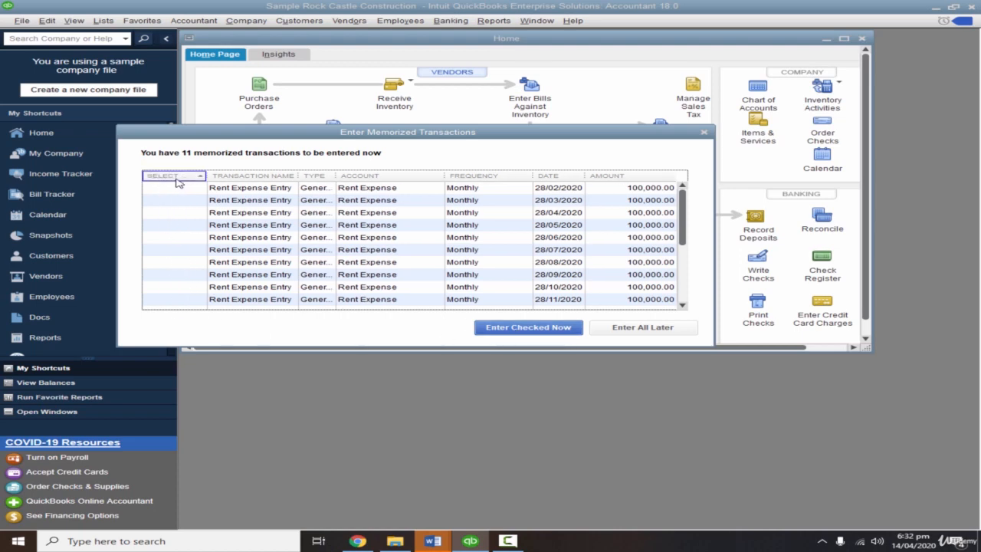
pyautogui.click(168, 179)
pyautogui.click(169, 180)
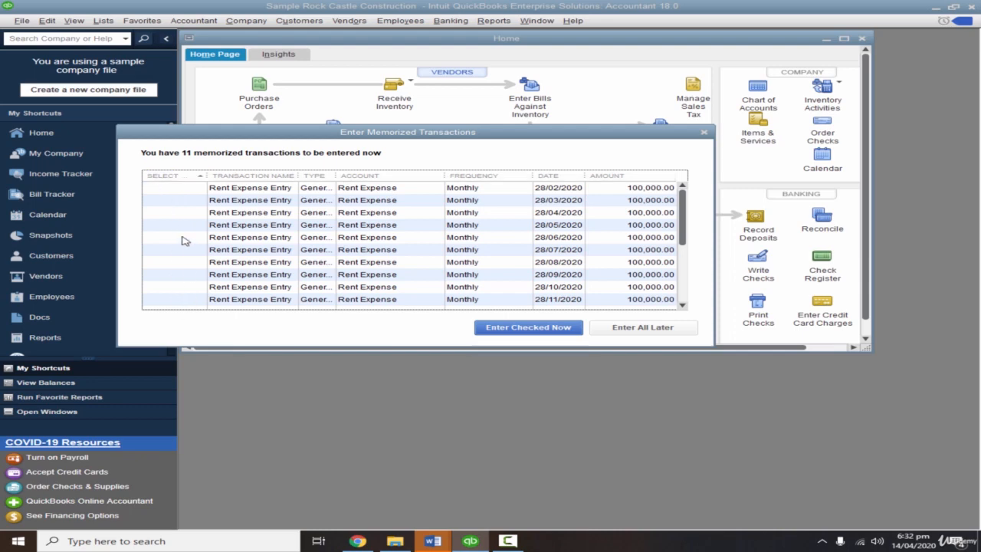
pyautogui.click(175, 190)
pyautogui.click(175, 200)
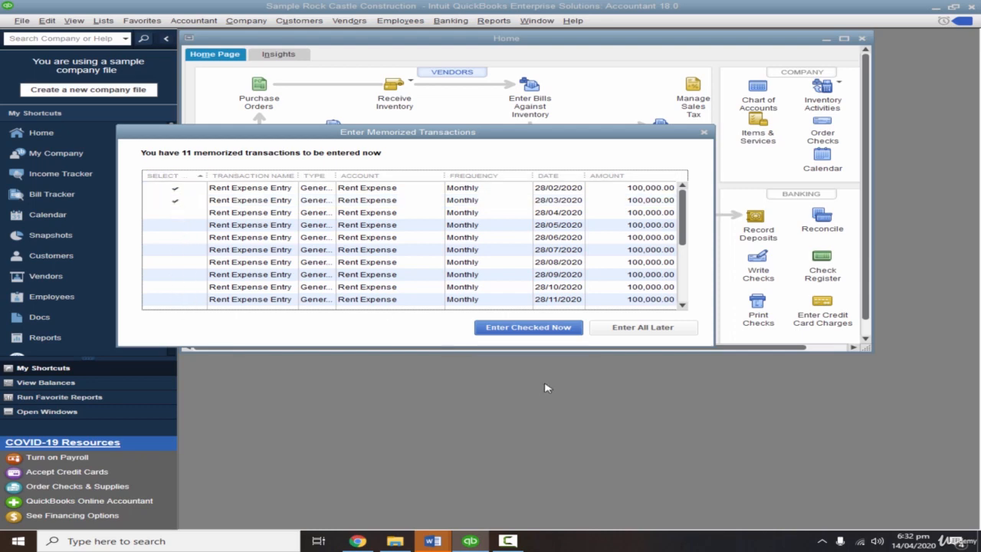
pyautogui.click(542, 330)
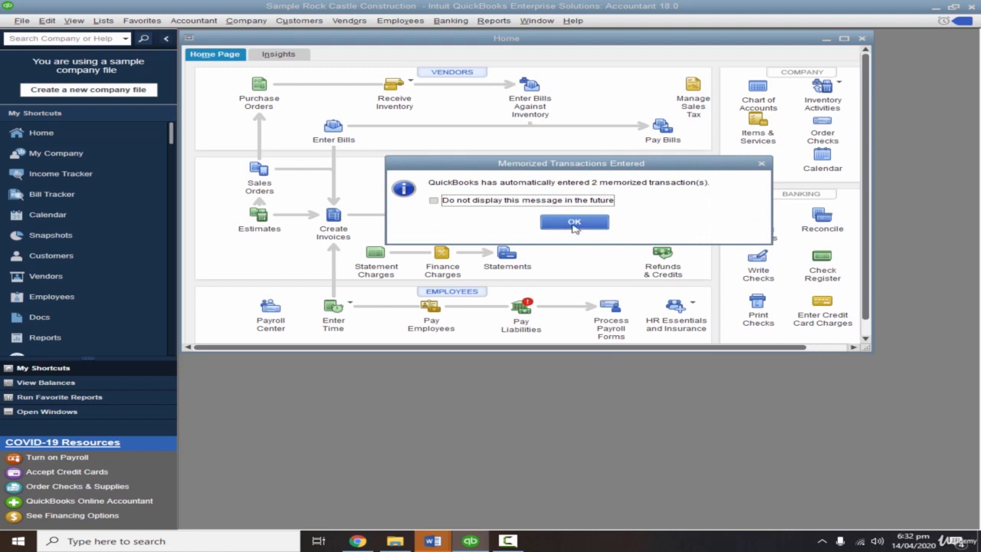
pyautogui.click(574, 223)
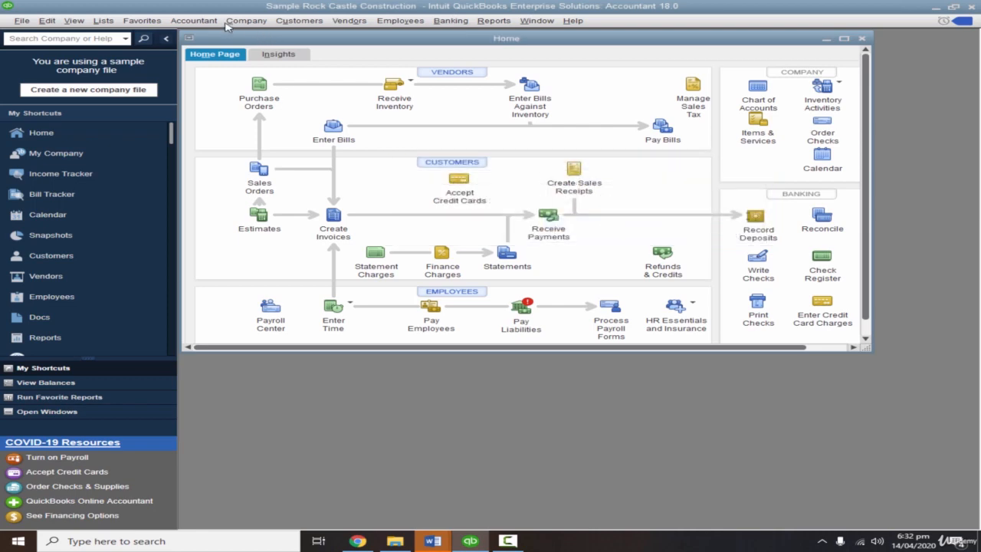
# Open the Make General Journal Entries window.
pyautogui.click(193, 21)
pyautogui.click(280, 115)
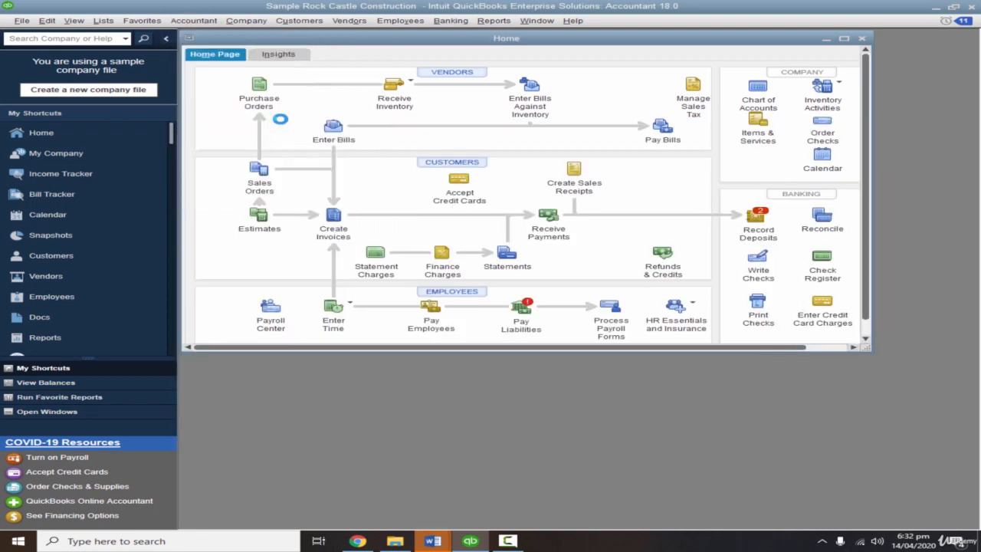
pyautogui.doubleClick(619, 135)
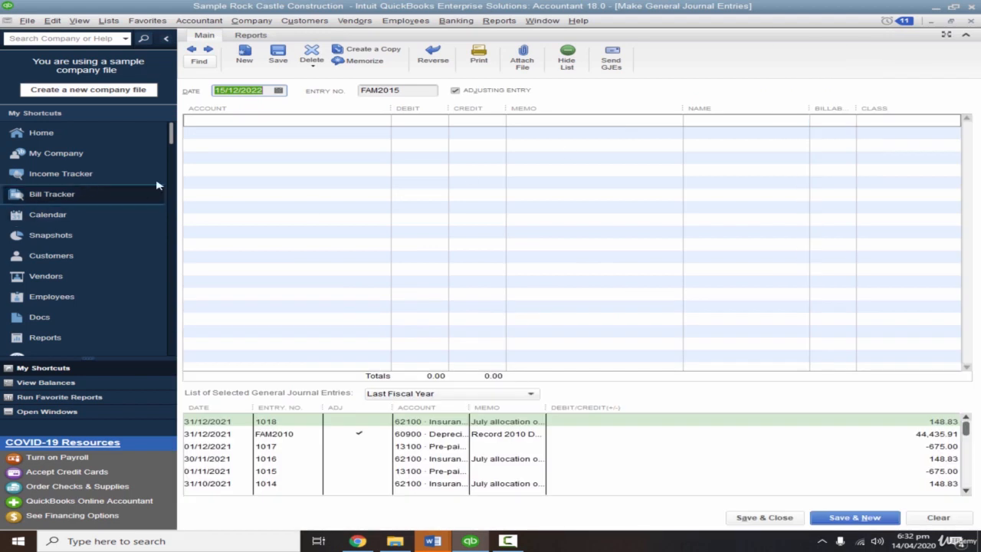
pyautogui.click(191, 49)
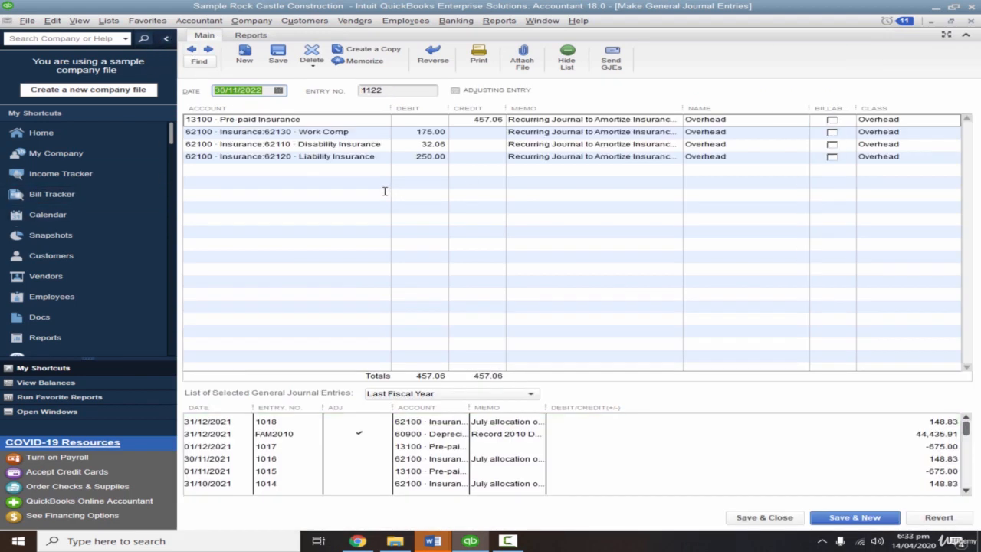
pyautogui.click(263, 91)
pyautogui.hotkey('shift', 'Left')
pyautogui.hotkey('shift', 'Left')
pyautogui.hotkey('shift', 'Left')
pyautogui.hotkey('shift', 'Left')
pyautogui.hotkey('shift', 'Left')
pyautogui.hotkey('shift', 'Left')
pyautogui.hotkey('shift', 'Left')
pyautogui.hotkey('shift', 'Left')
pyautogui.hotkey('shift', 'Left')
pyautogui.click(243, 56)
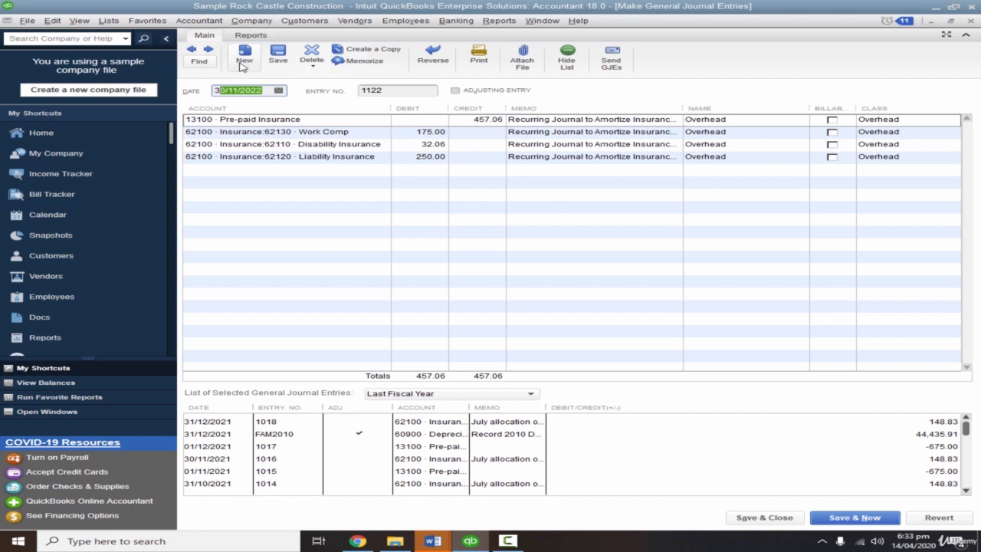
pyautogui.click(199, 57)
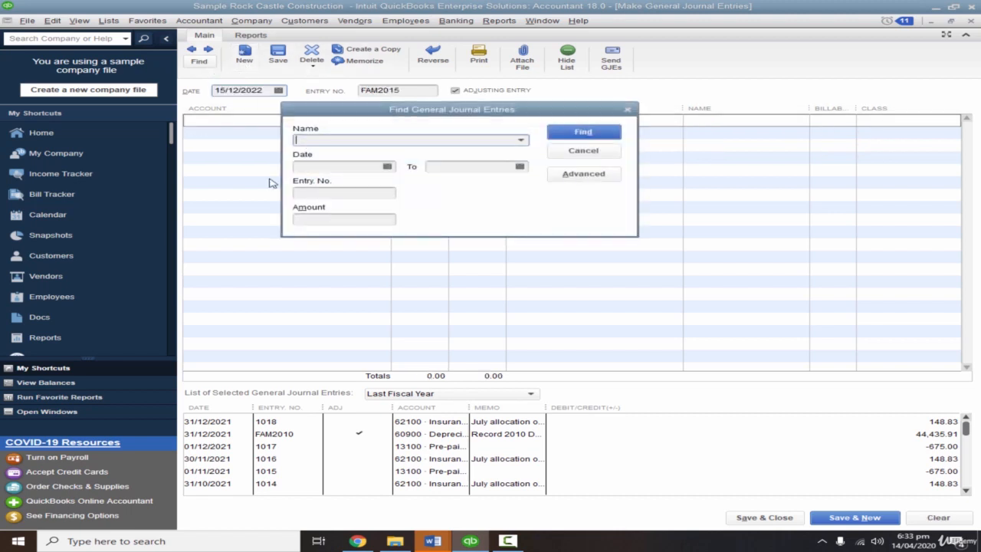
pyautogui.click(347, 167)
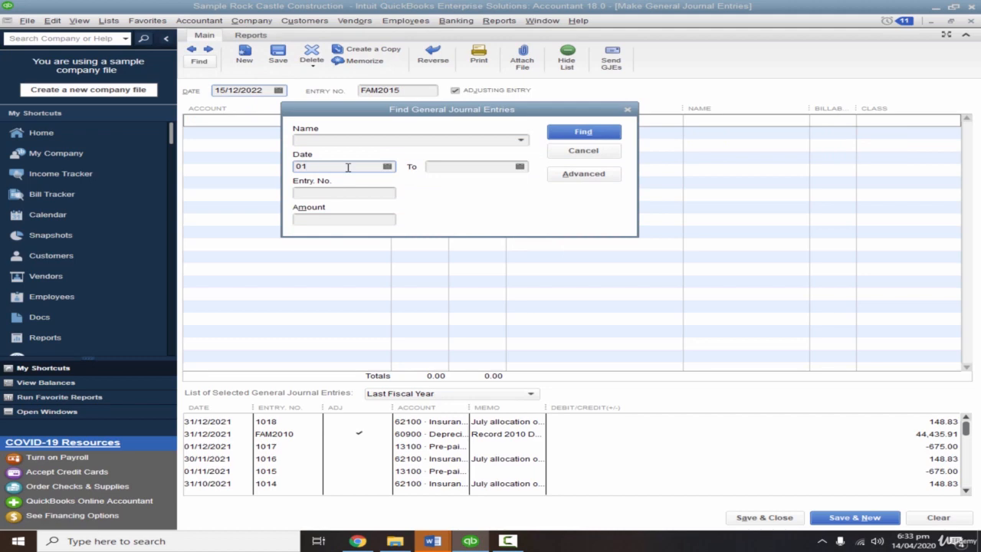
pyautogui.click(582, 151)
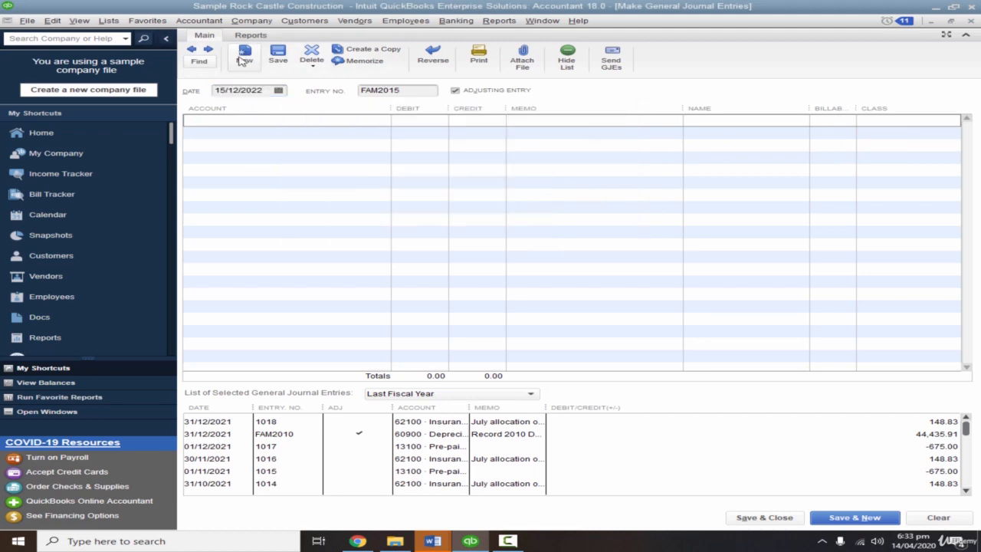
# Find the general journal entries dated from 01-01-2020 to 31-12-2020.
pyautogui.click(211, 63)
pyautogui.click(345, 164)
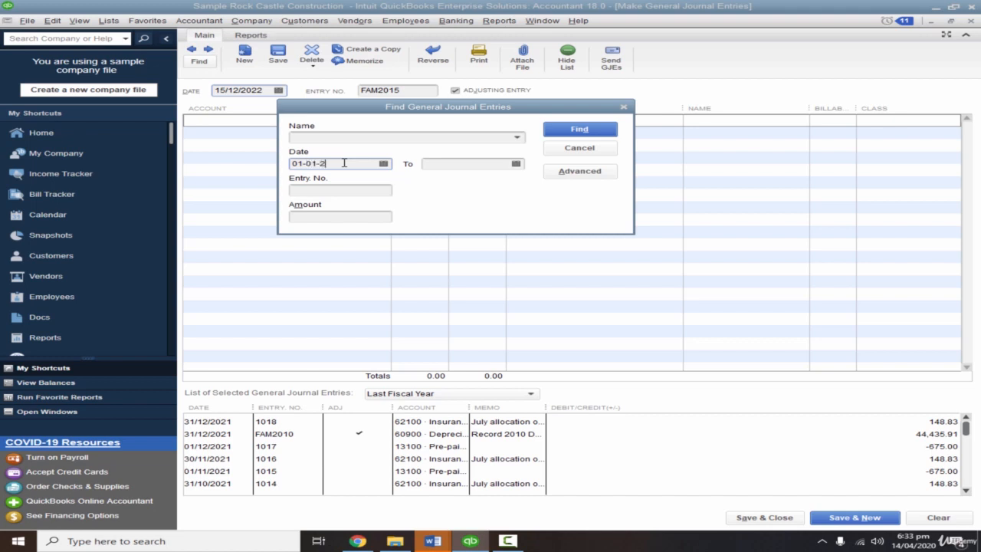
pyautogui.write('01-01-2020')
pyautogui.press('Tab')
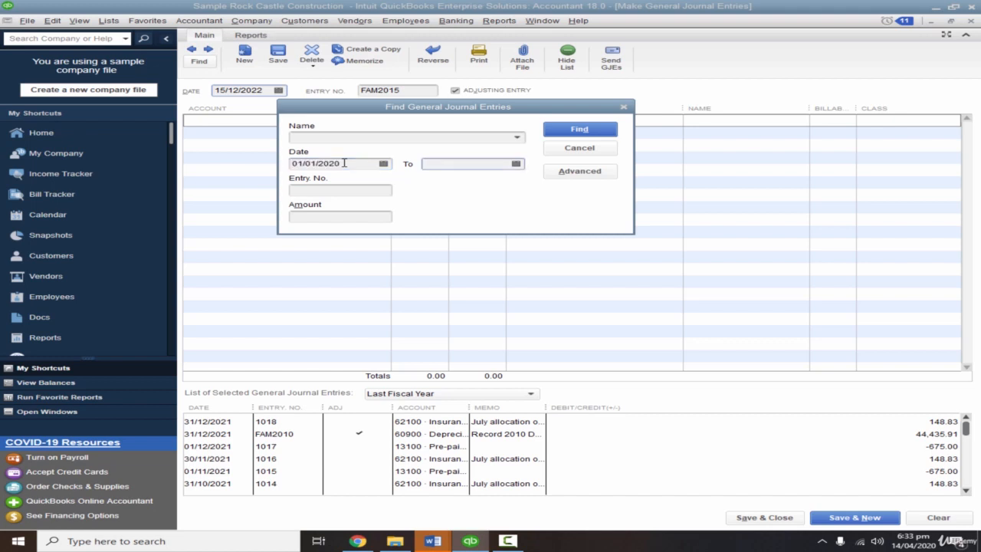
pyautogui.write('31-12-2020')
pyautogui.click(579, 129)
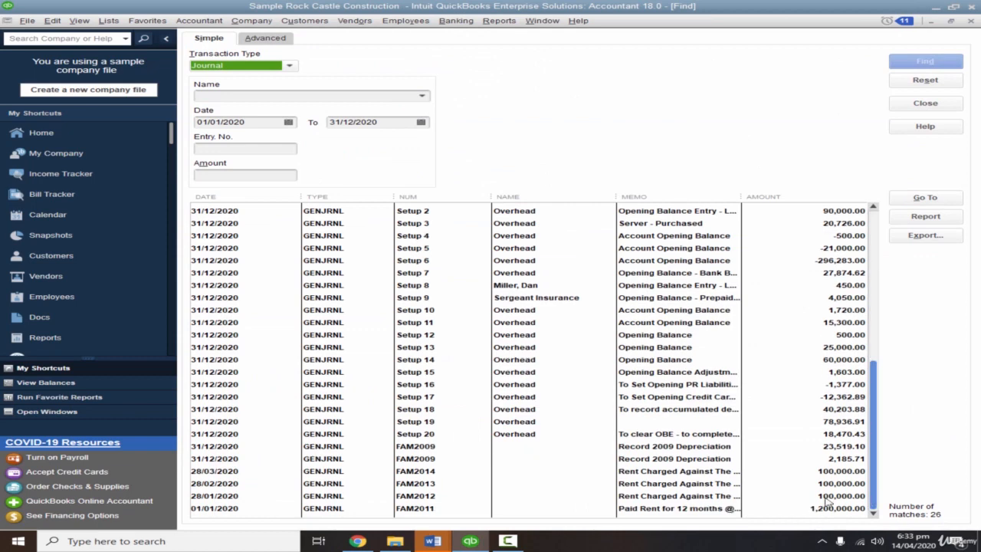
# Open the rent entry dated 28/03/2020 from the results, review the neighbouring monthly rent entries, and close the journal window.
pyautogui.click(672, 497)
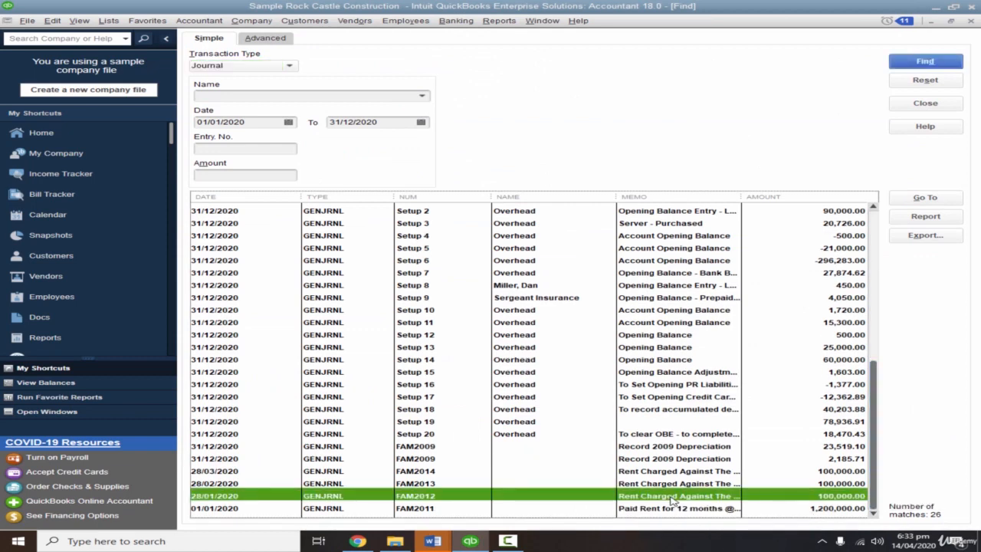
pyautogui.click(236, 485)
pyautogui.doubleClick(235, 470)
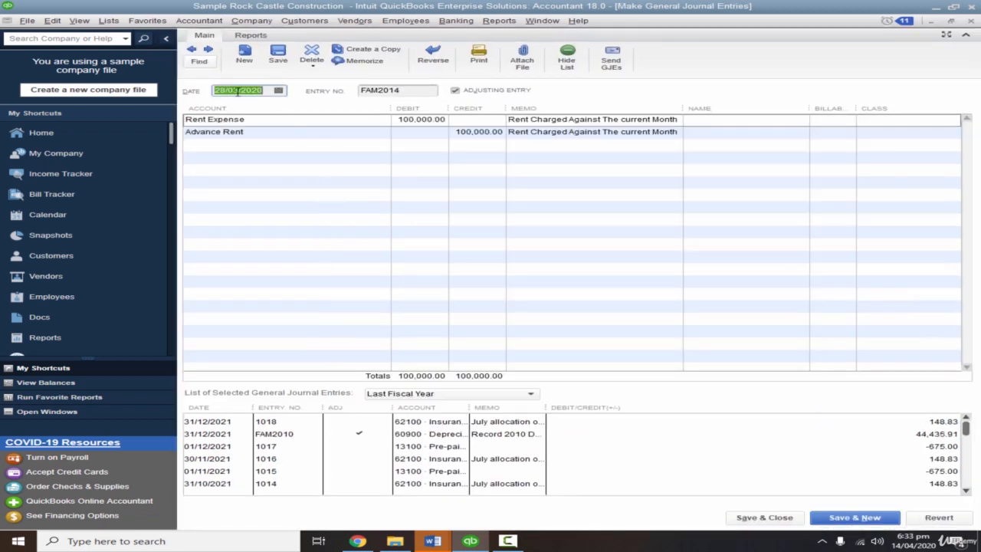
pyautogui.click(191, 49)
pyautogui.click(192, 49)
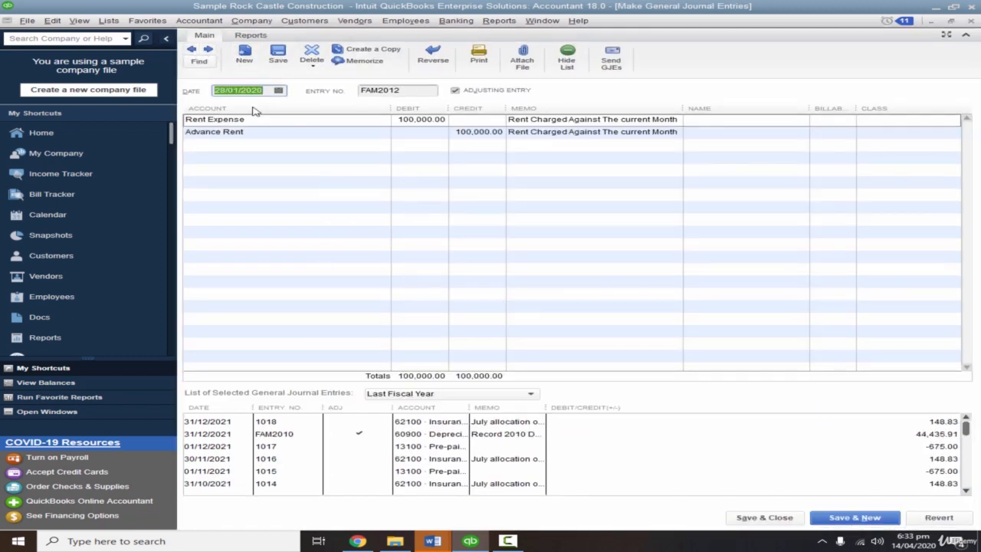
pyautogui.click(208, 51)
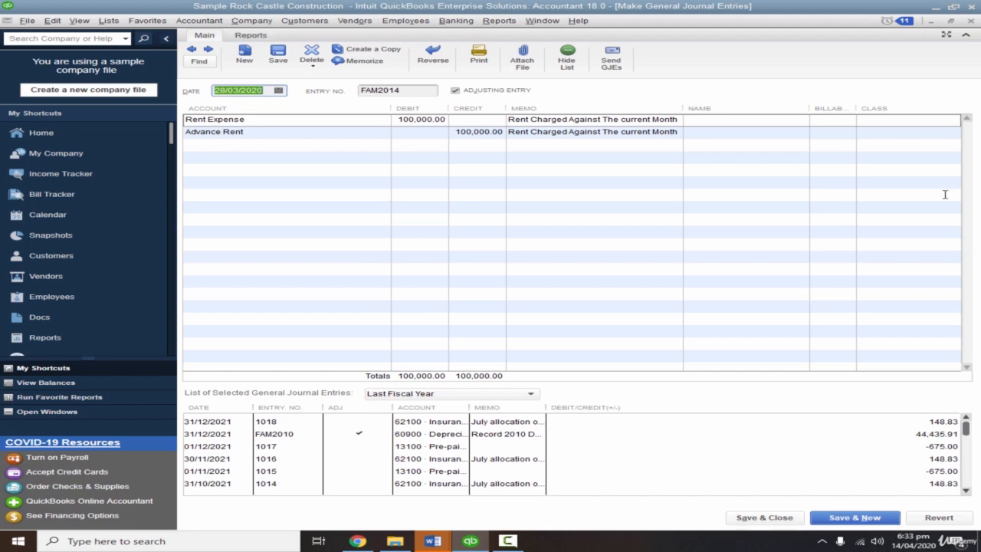
pyautogui.click(966, 35)
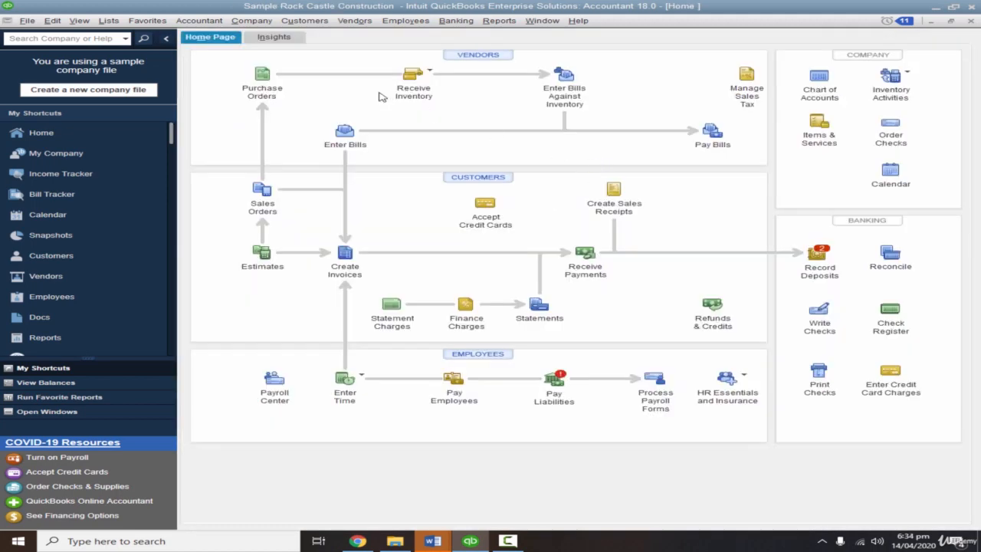